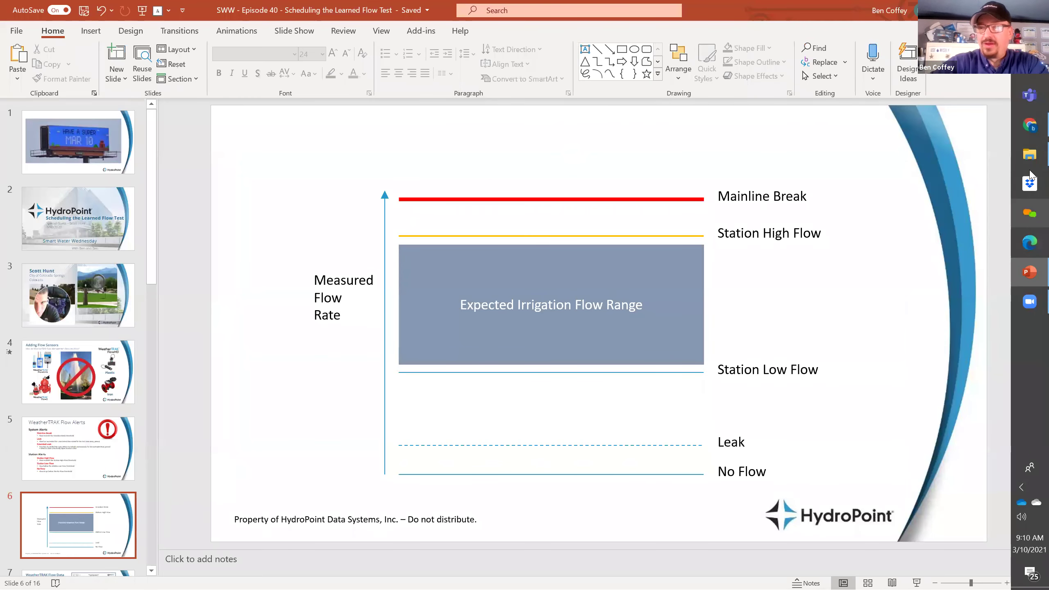
From the WeatherTRAK home page, go to Smart Irrigation > Program for the PRO3 DEMO Orange,CA controller.
left_click(1028, 127)
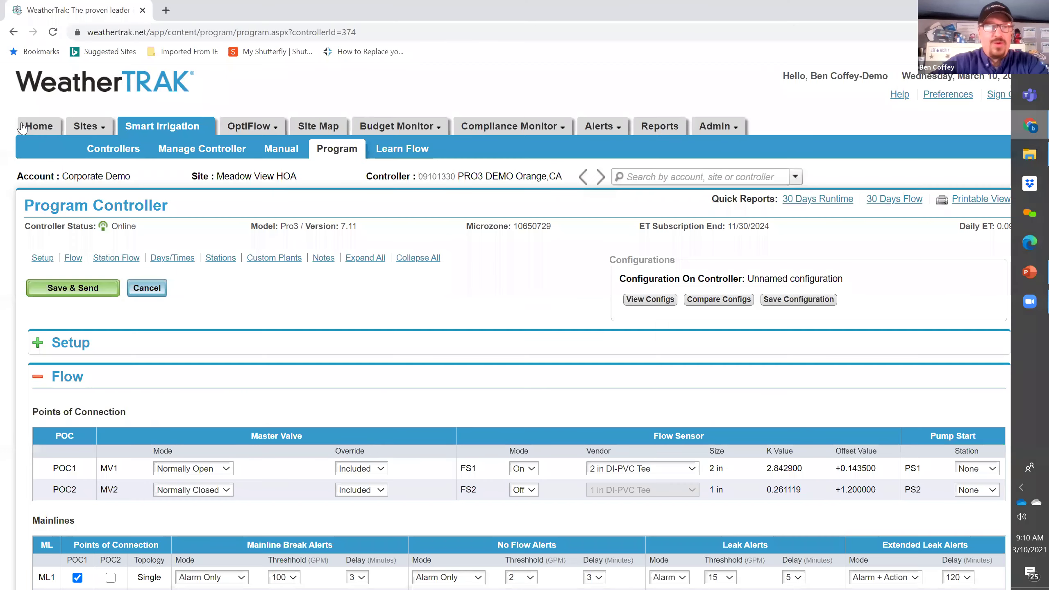
left_click(31, 130)
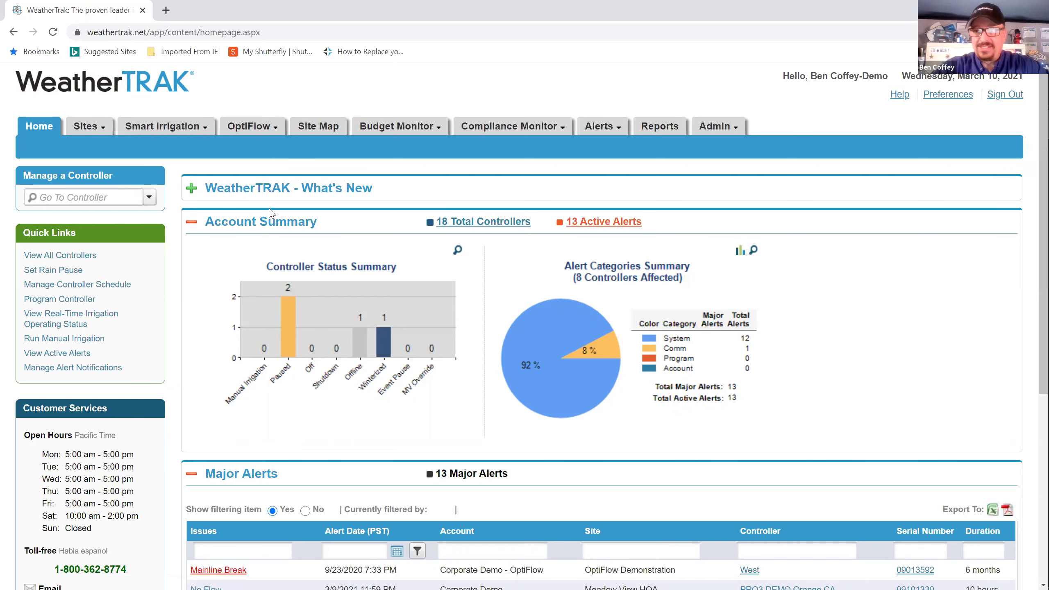
mouse_move(193, 123)
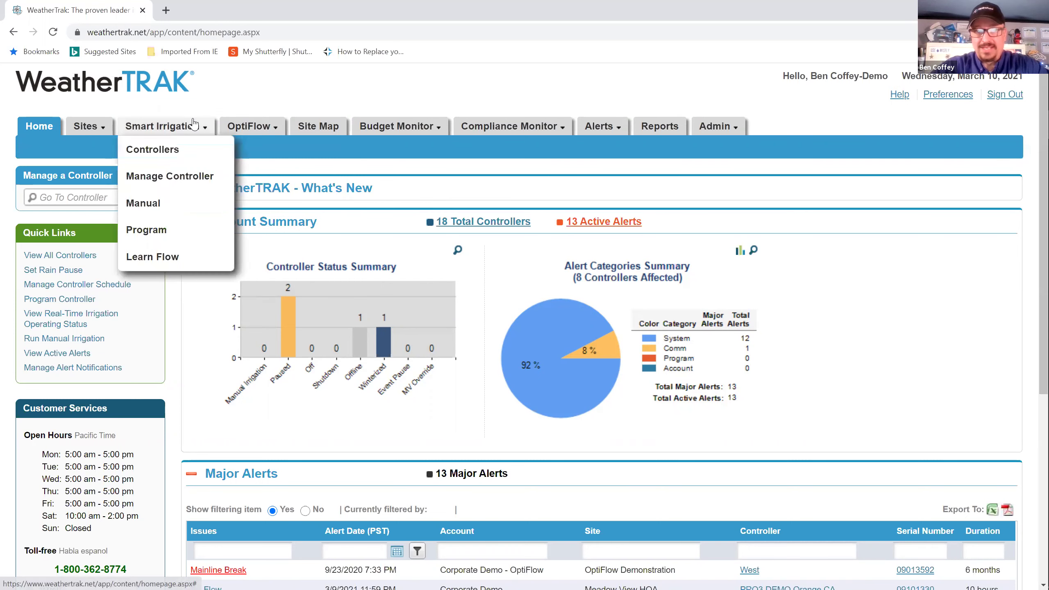
left_click(188, 239)
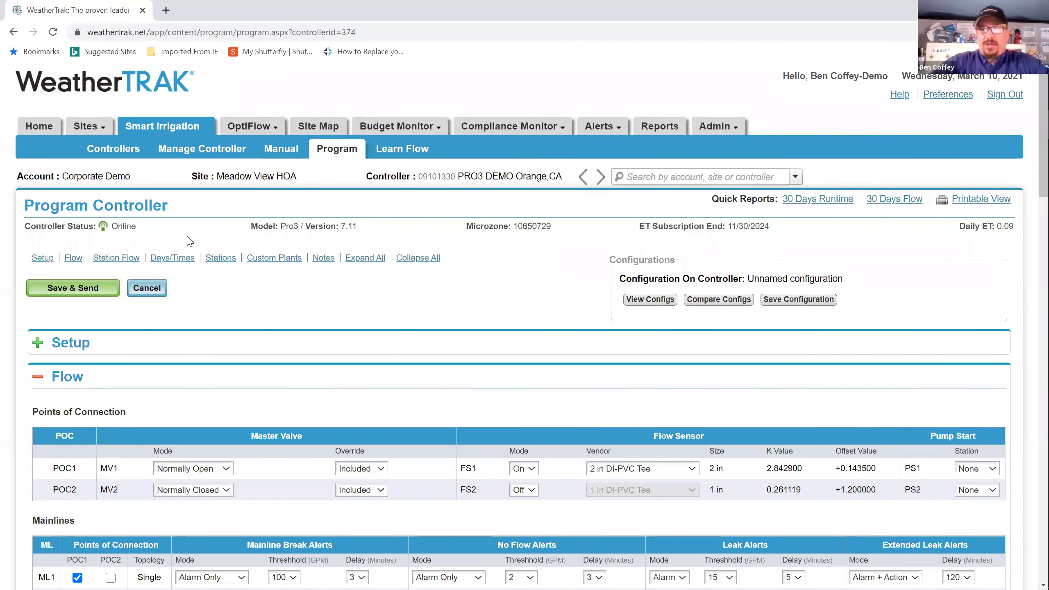
scroll(189, 243, "down", 1)
scroll(188, 243, "down", 1)
scroll(189, 243, "down", 1)
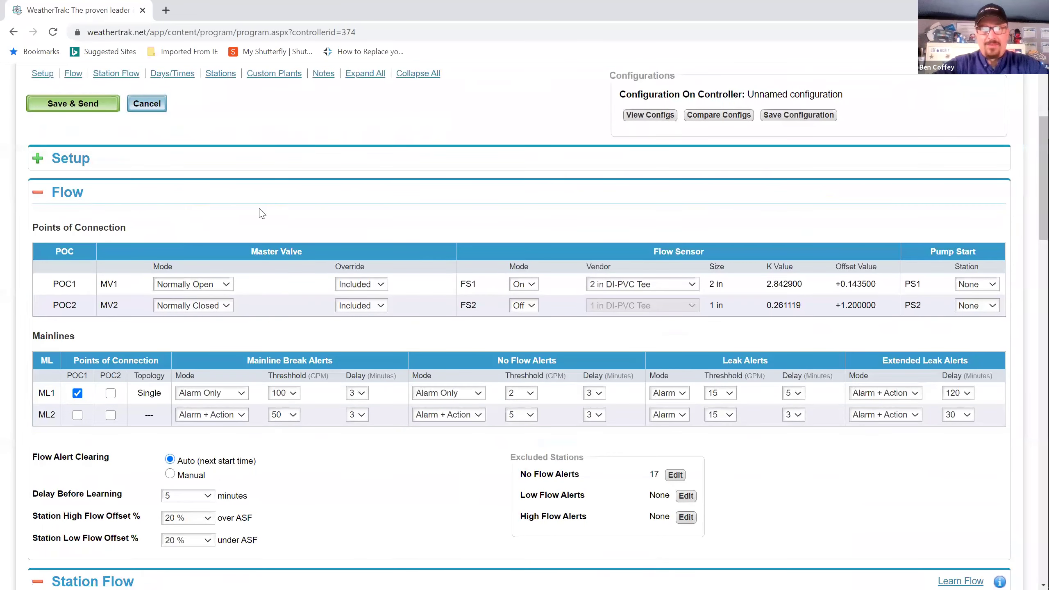
scroll(403, 169, "up", 3)
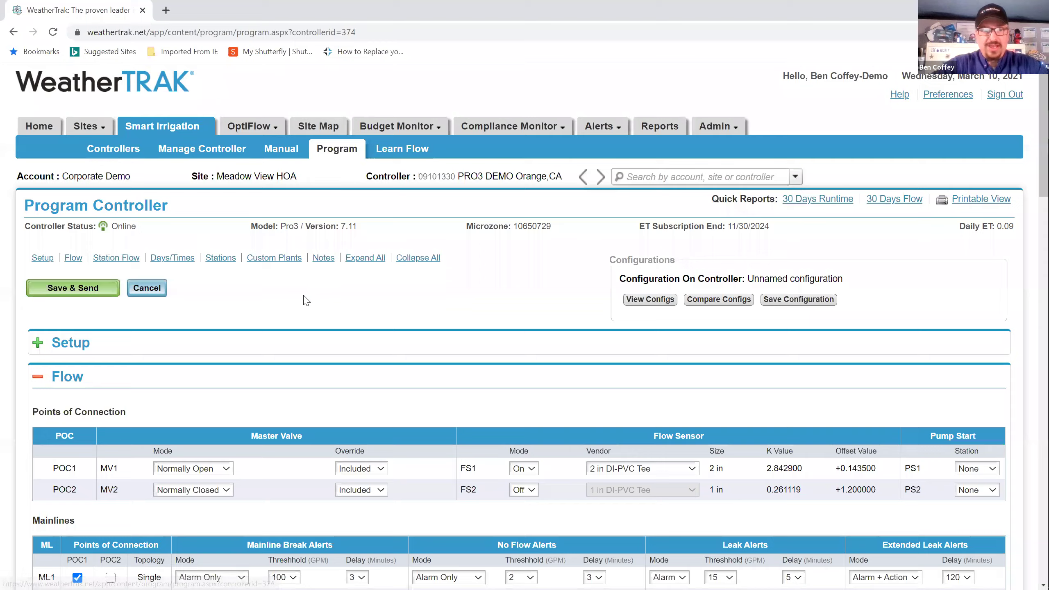
scroll(302, 297, "down", 2)
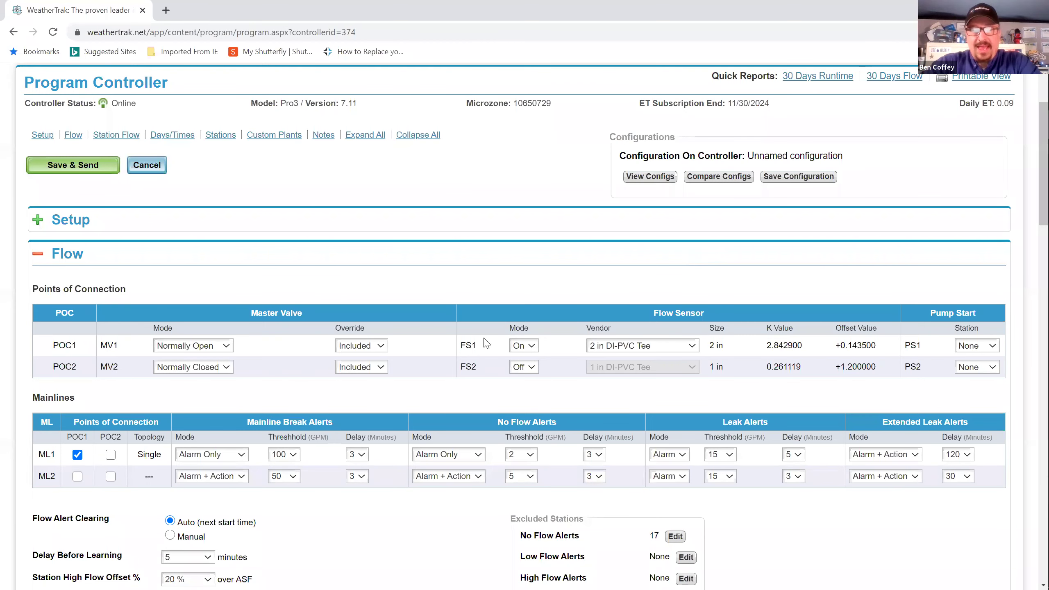
scroll(450, 334, "down", 1)
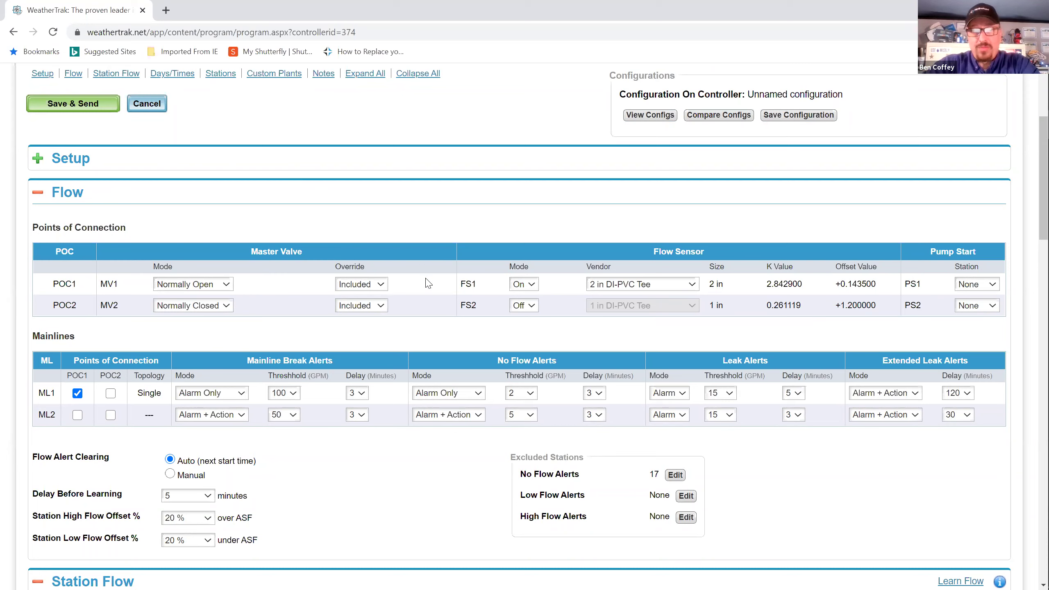
Check the MV1 and FS1 mode options without changes, keeping FS1 On, then list FS1's vendor models.
left_click(222, 285)
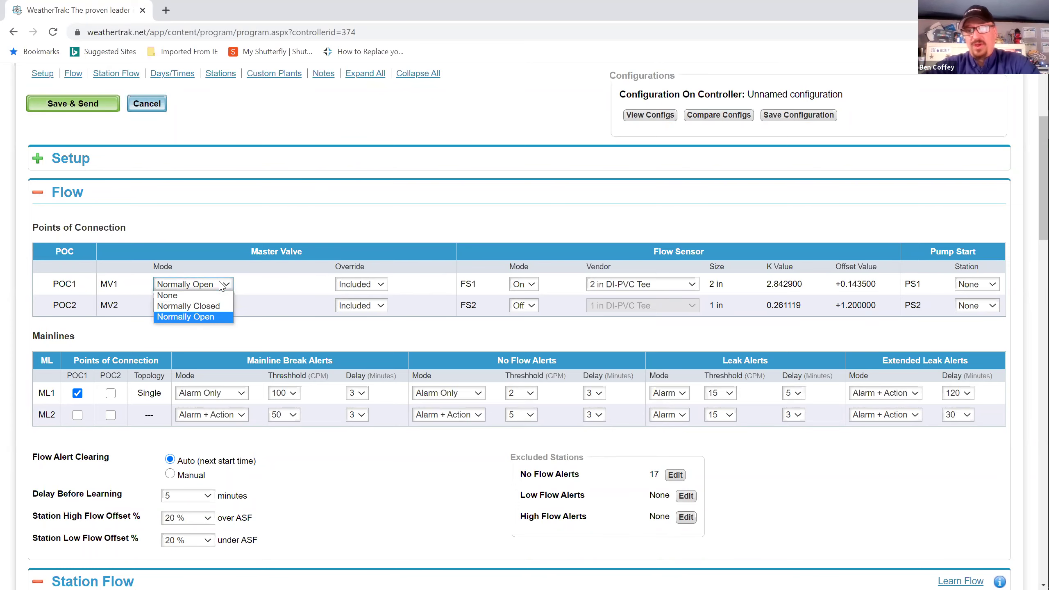
left_click(856, 428)
scroll(855, 428, "up", 4)
scroll(855, 428, "down", 2)
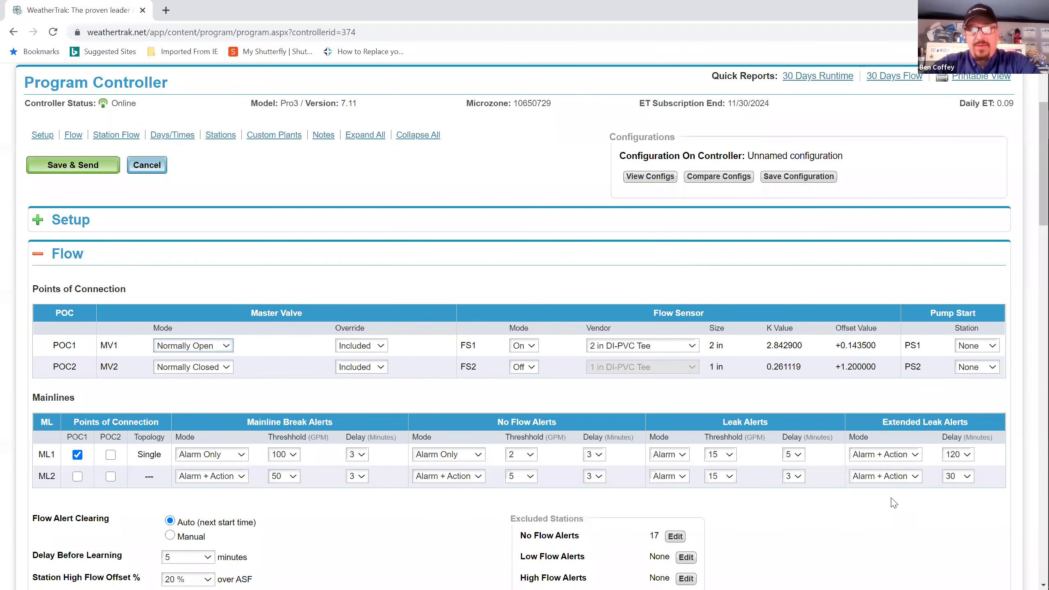
left_click(533, 349)
left_click(534, 350)
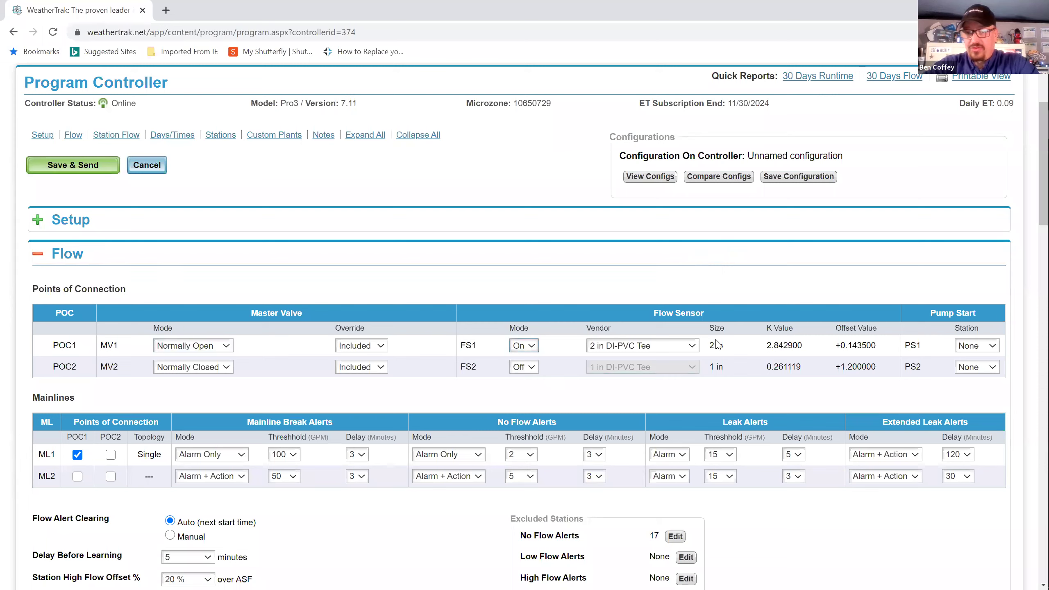
left_click(698, 345)
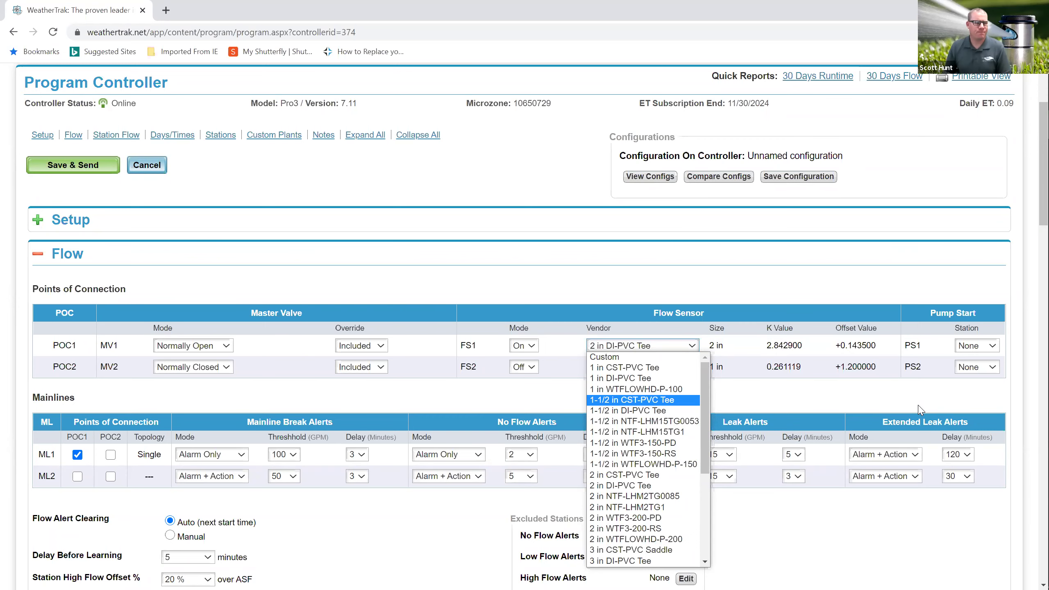
Keep 2 in DI-PVC Tee as FS1's vendor model and scroll down to ML1's mainline settings.
left_click(865, 481)
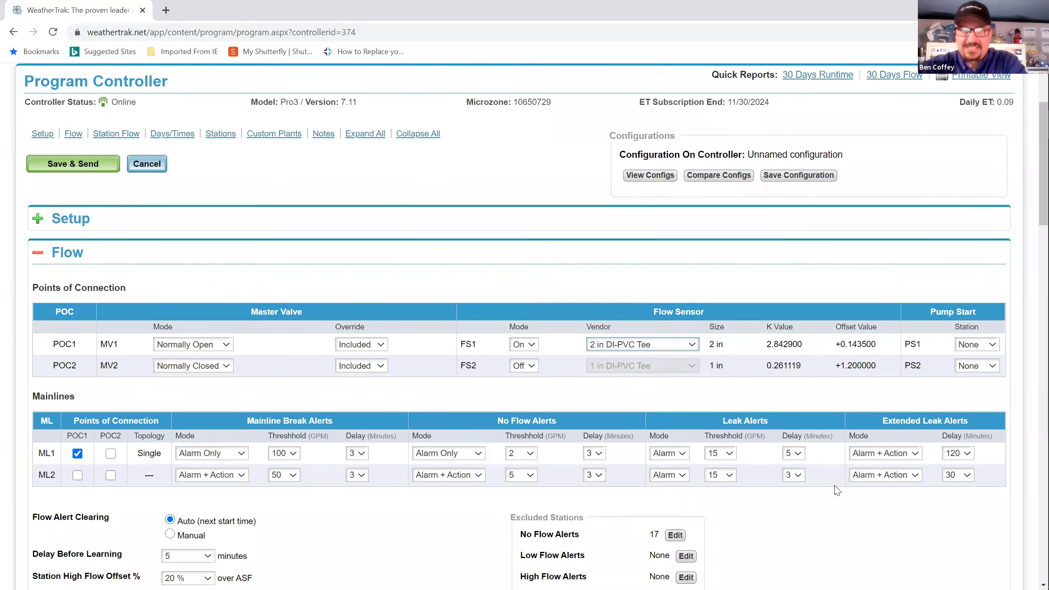
scroll(809, 512, "down", 1)
scroll(807, 514, "down", 1)
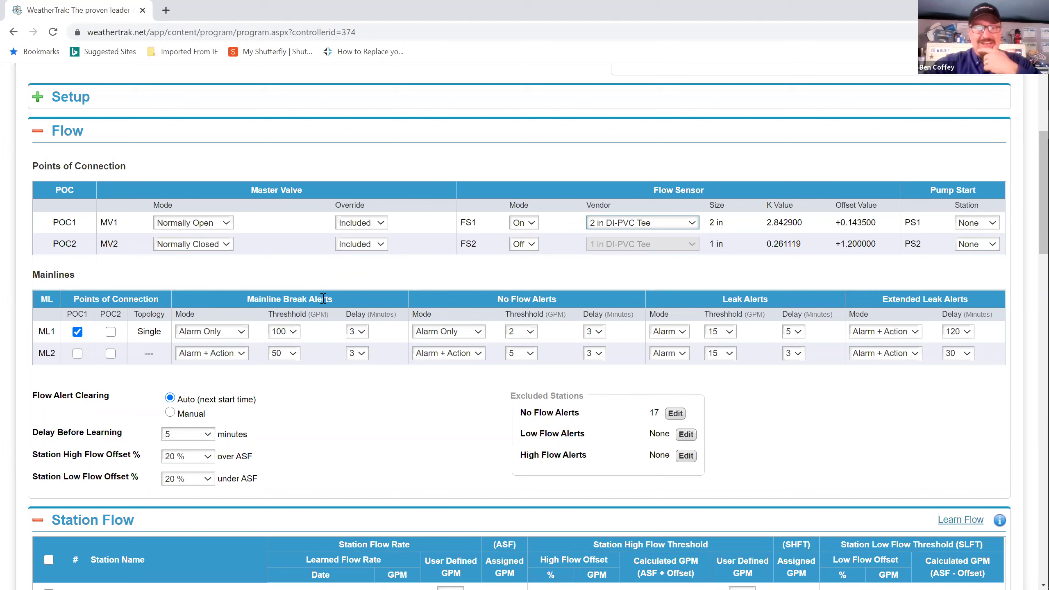
Try ML1's Mainline Break Alerts modes Off, Alarm Only and Alarm + Action, ending on Off.
left_click(242, 332)
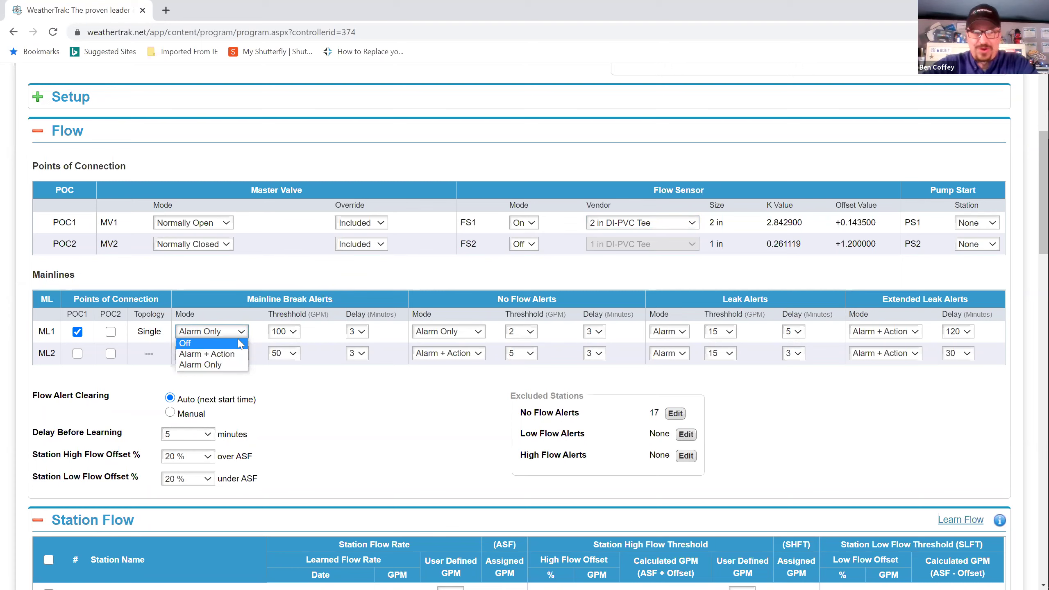
left_click(240, 344)
left_click(242, 334)
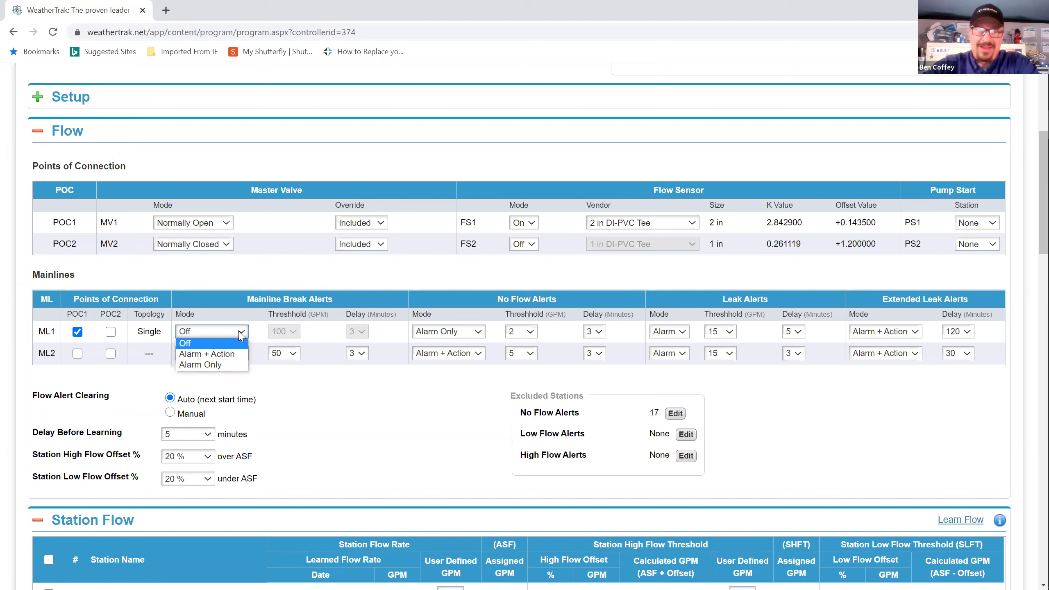
left_click(224, 365)
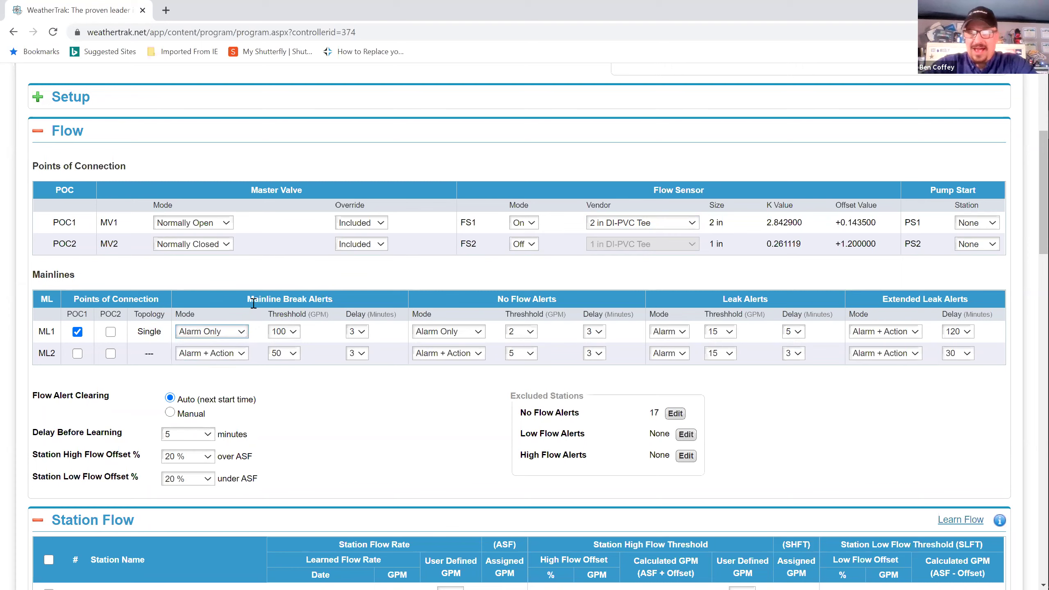
left_click(243, 330)
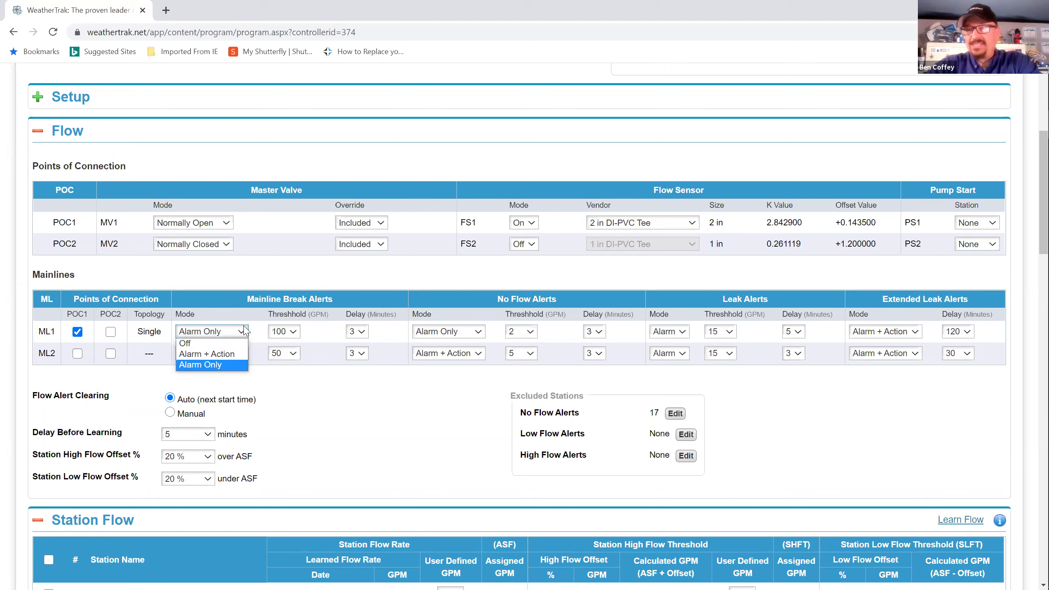
left_click(233, 356)
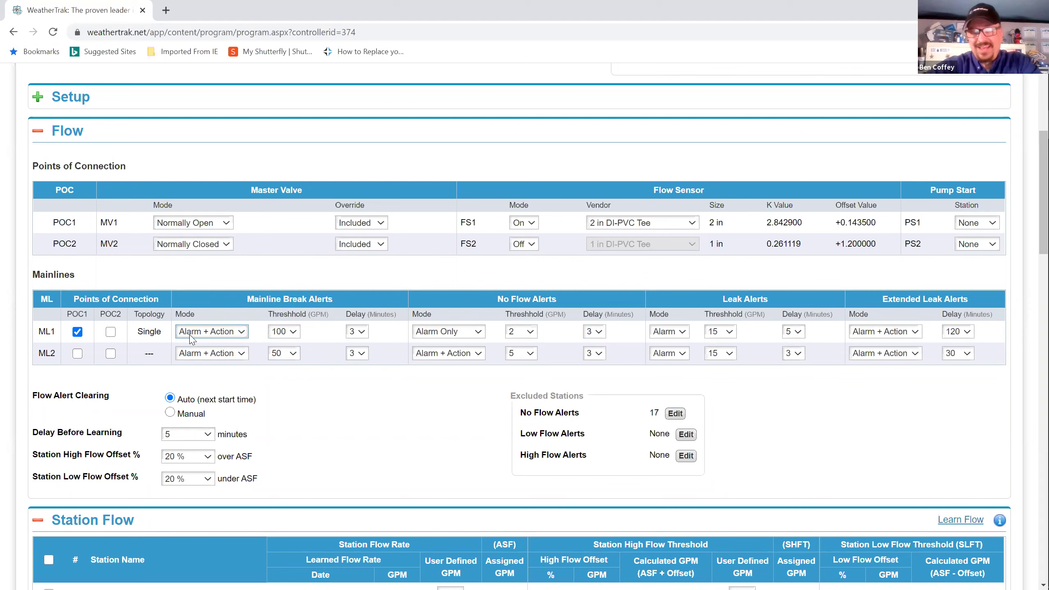
left_click(243, 333)
left_click(235, 344)
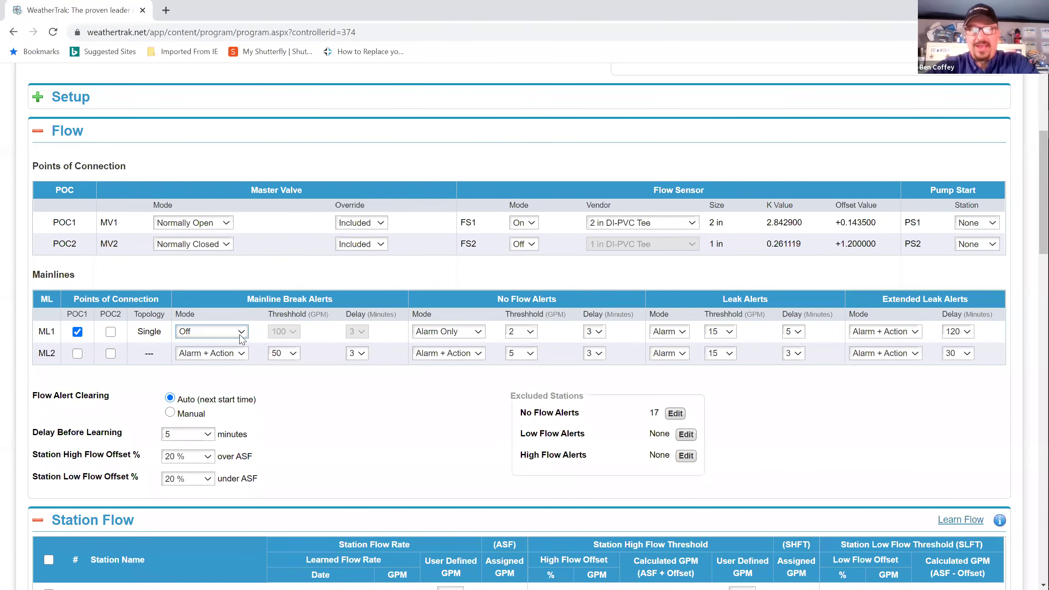
left_click(243, 332)
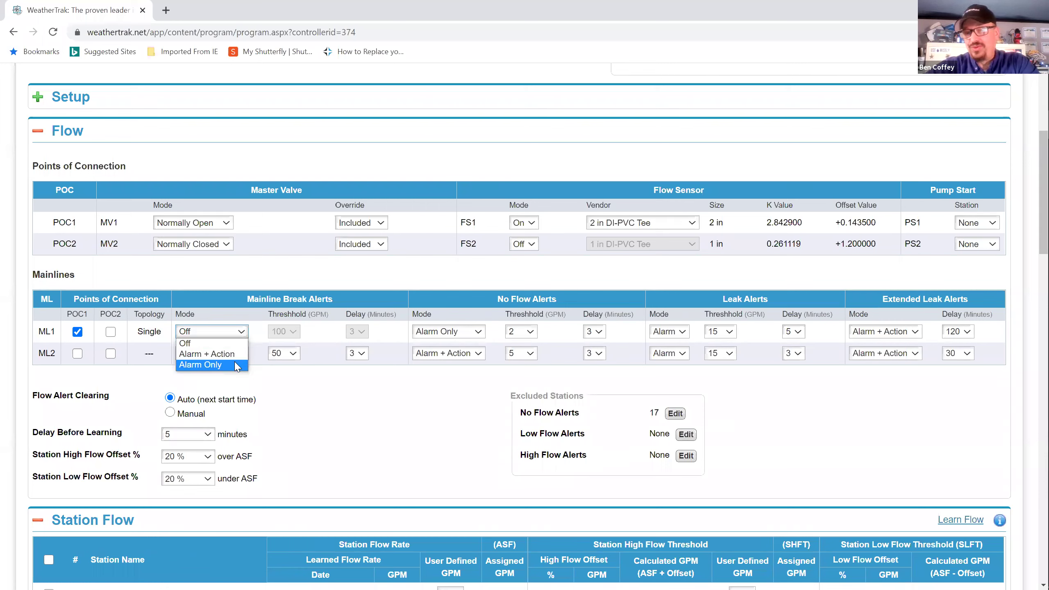
Choose Alarm Only for ML1's Mainline Break Alerts, reactivating the 100 GPM threshold and 3-minute delay.
left_click(237, 365)
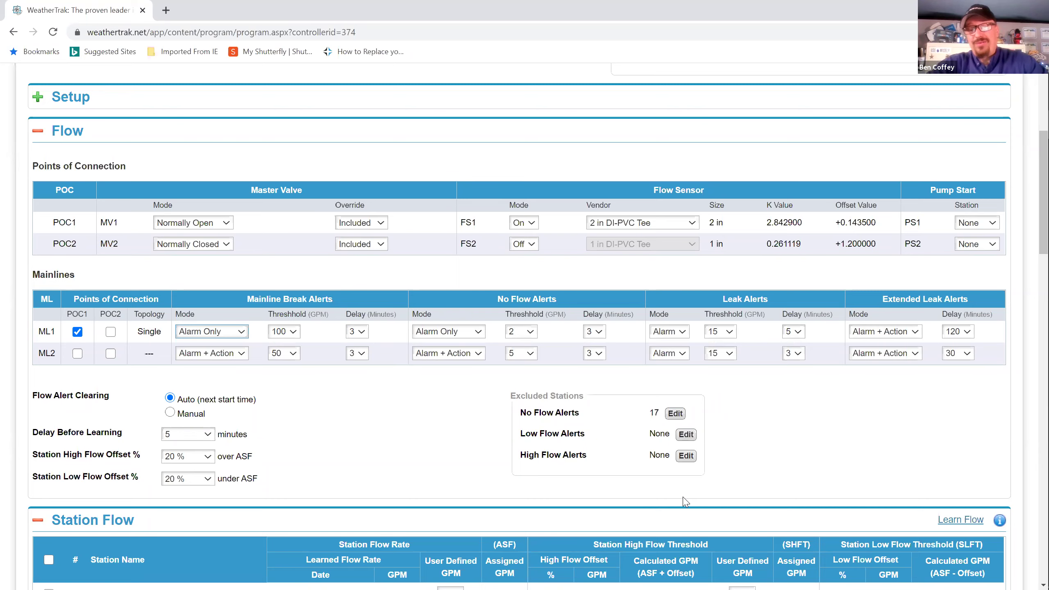
scroll(685, 501, "down", 4)
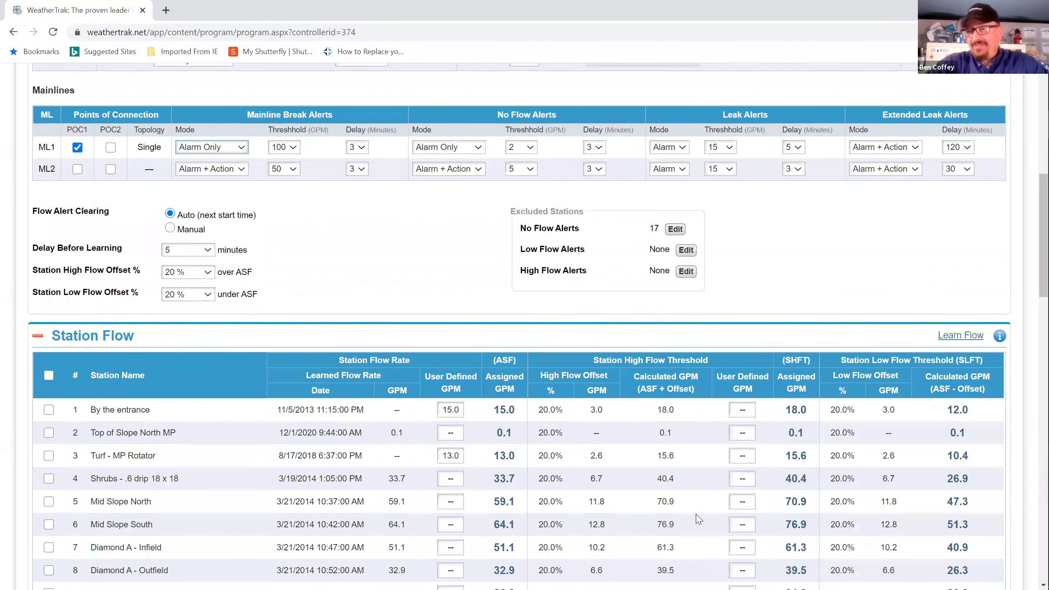
scroll(727, 488, "up", 3)
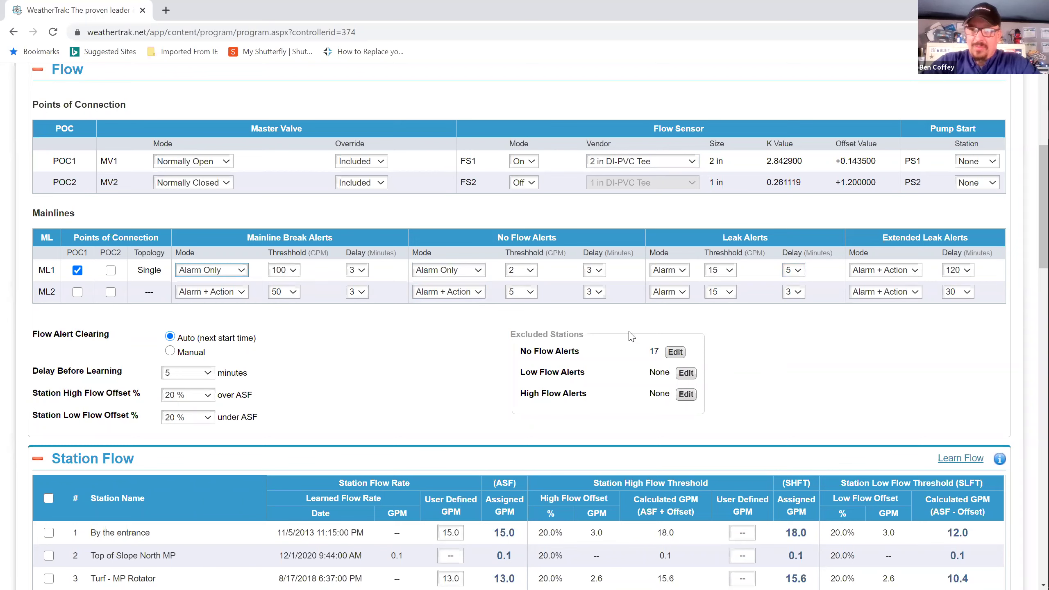
Open the Low Flow Alerts excluded-stations list under Excluded Stations, showing none of stations 1–48 excluded.
scroll(578, 392, "down", 3)
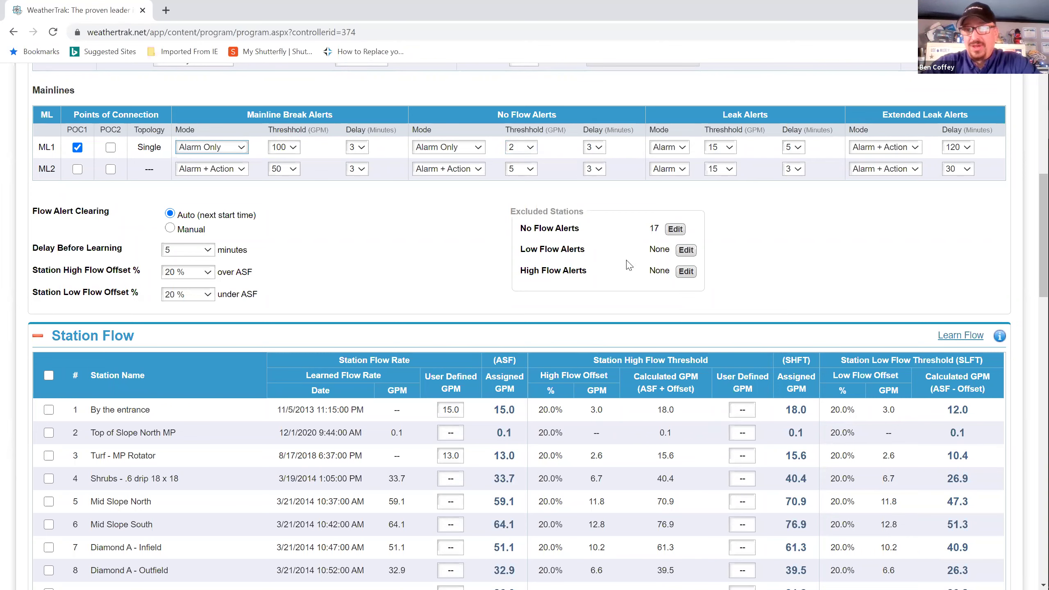
left_click(689, 250)
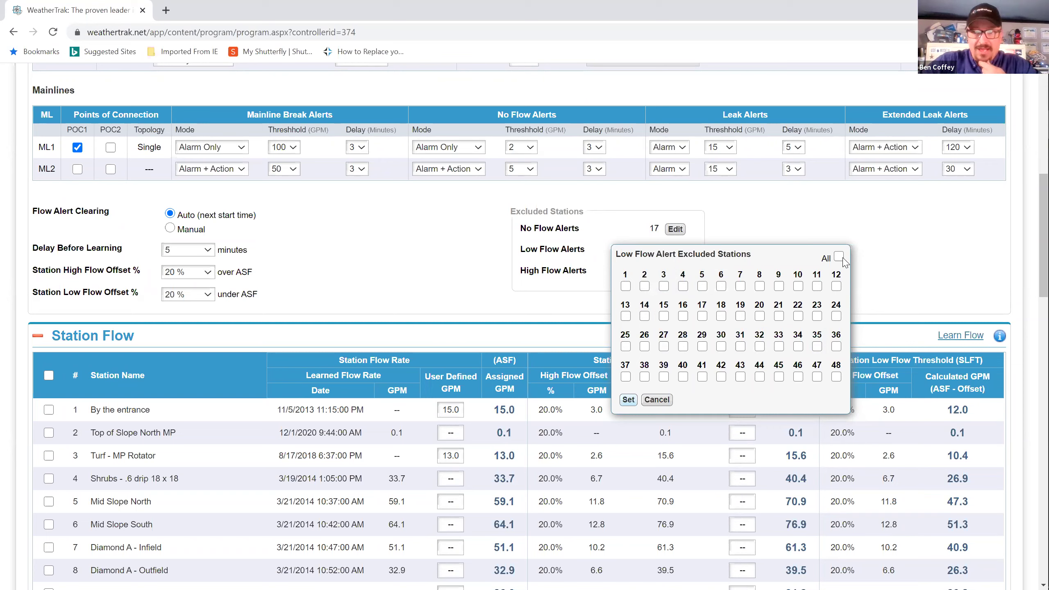
Cancel the Low Flow Alert Excluded Stations popup, leaving no stations excluded.
left_click(661, 403)
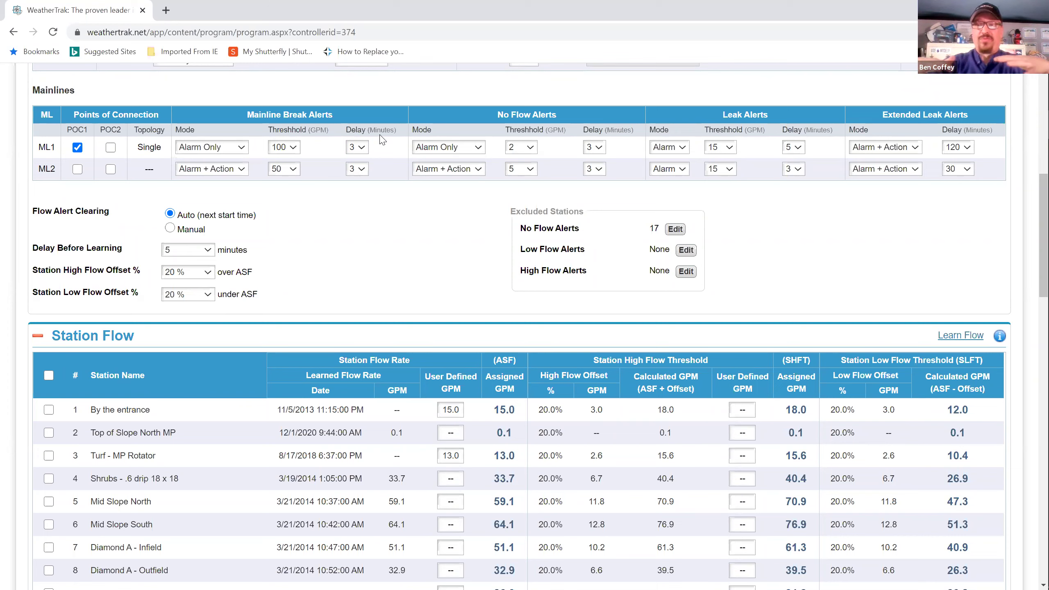
left_click(353, 149)
left_click(371, 155)
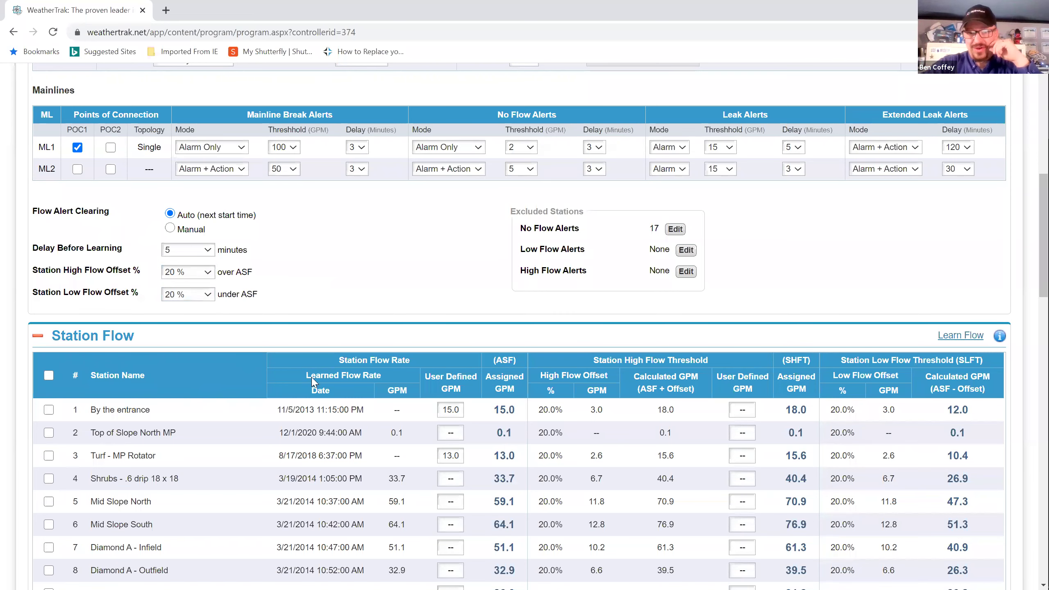
scroll(435, 477, "down", 3)
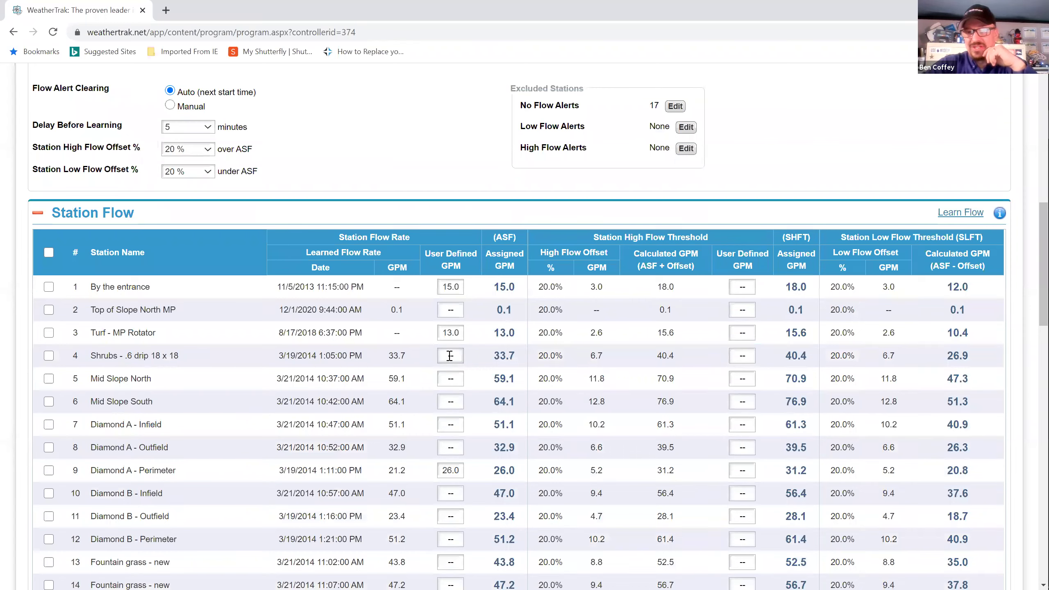
left_click_drag(409, 356, 380, 355)
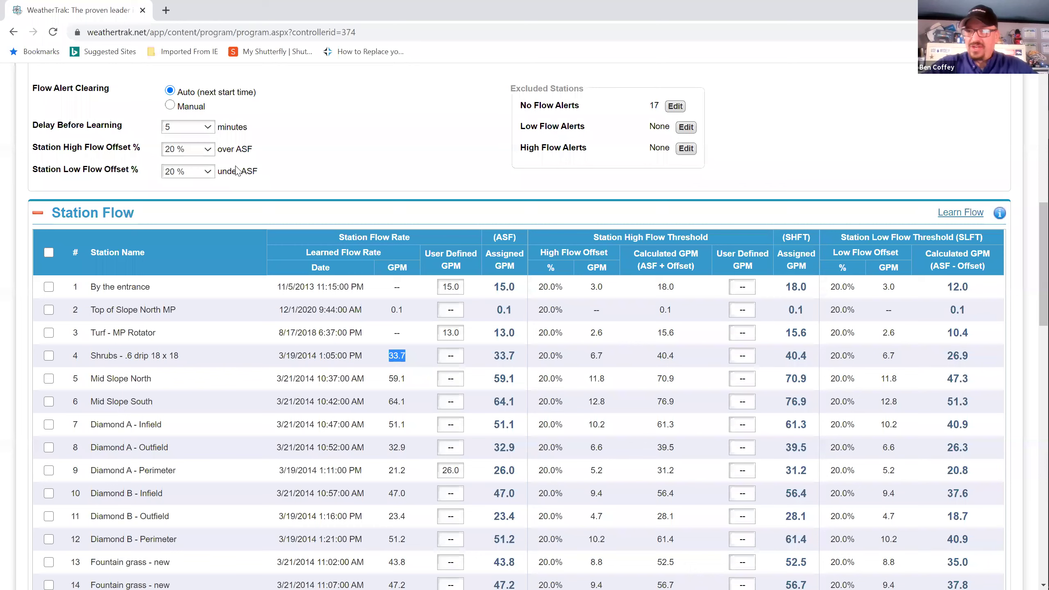
left_click(207, 150)
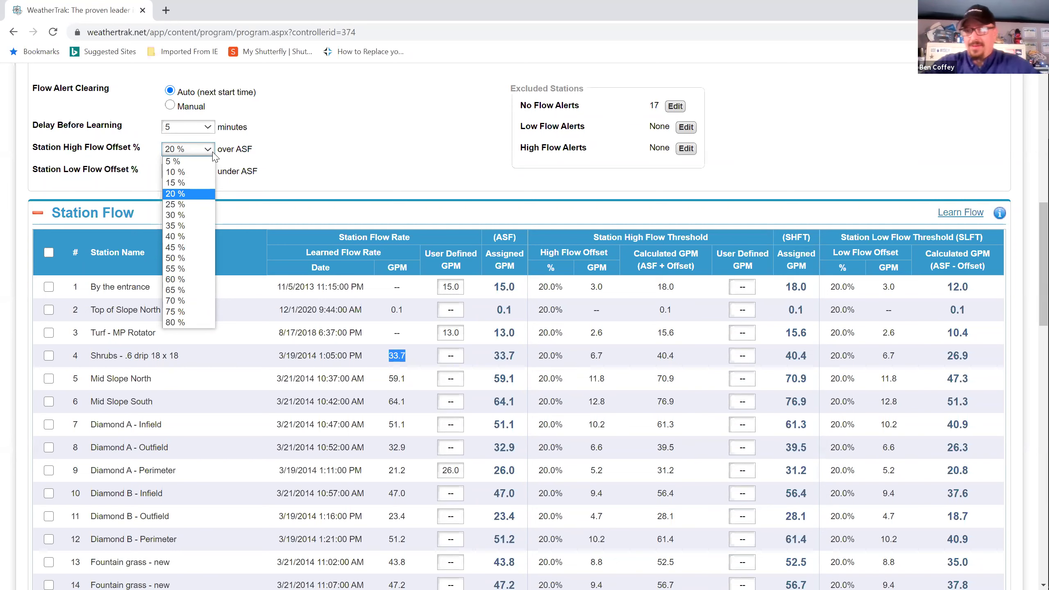
left_click(382, 275)
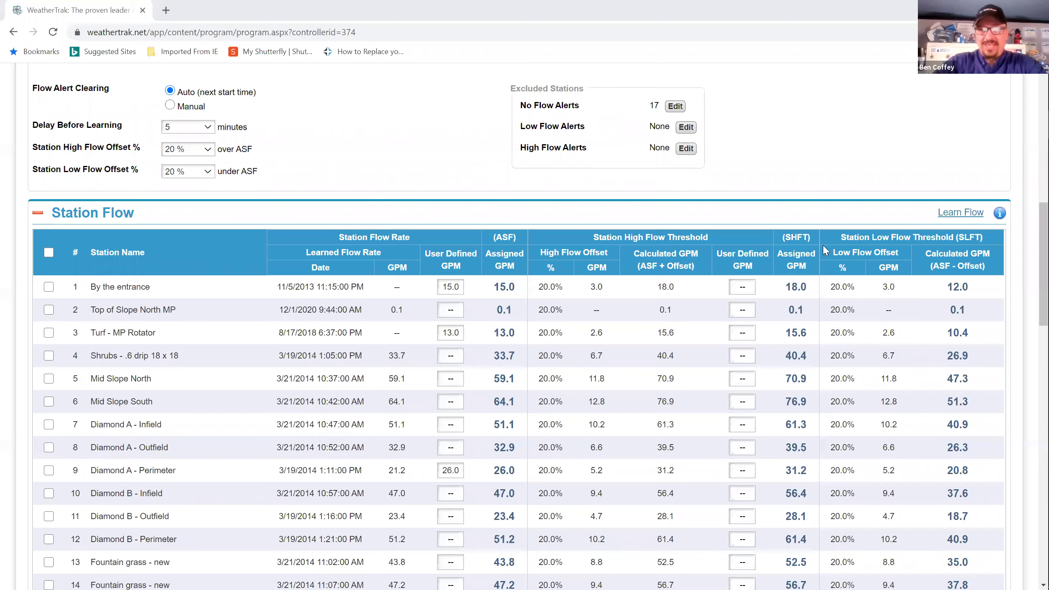
Go to the Learn Flow tab under Smart Irrigation for the demo controller.
scroll(821, 250, "up", 8)
scroll(770, 217, "up", 3)
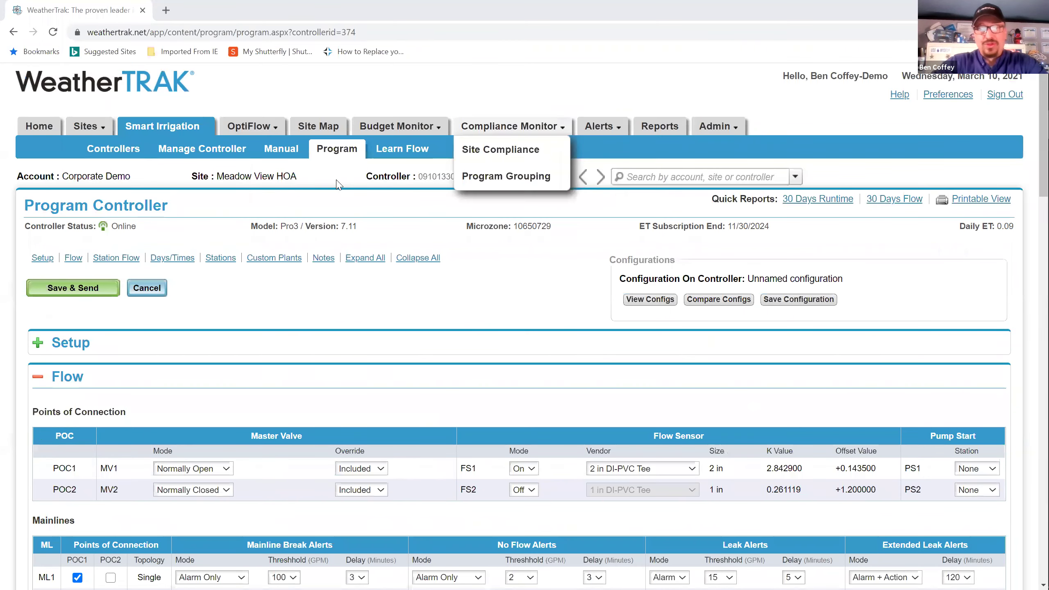
left_click(397, 148)
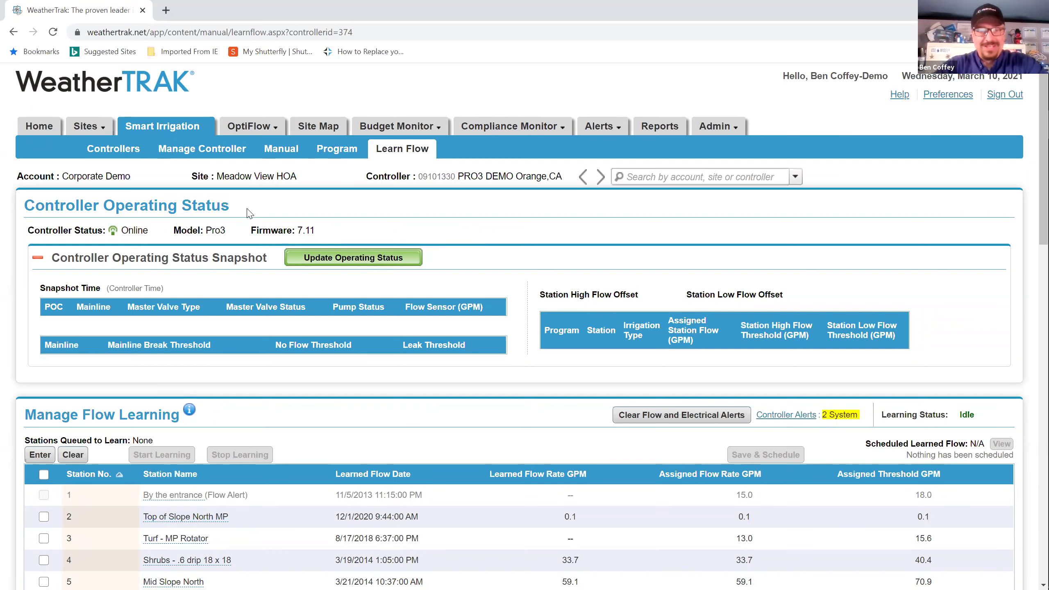
scroll(253, 211, "down", 1)
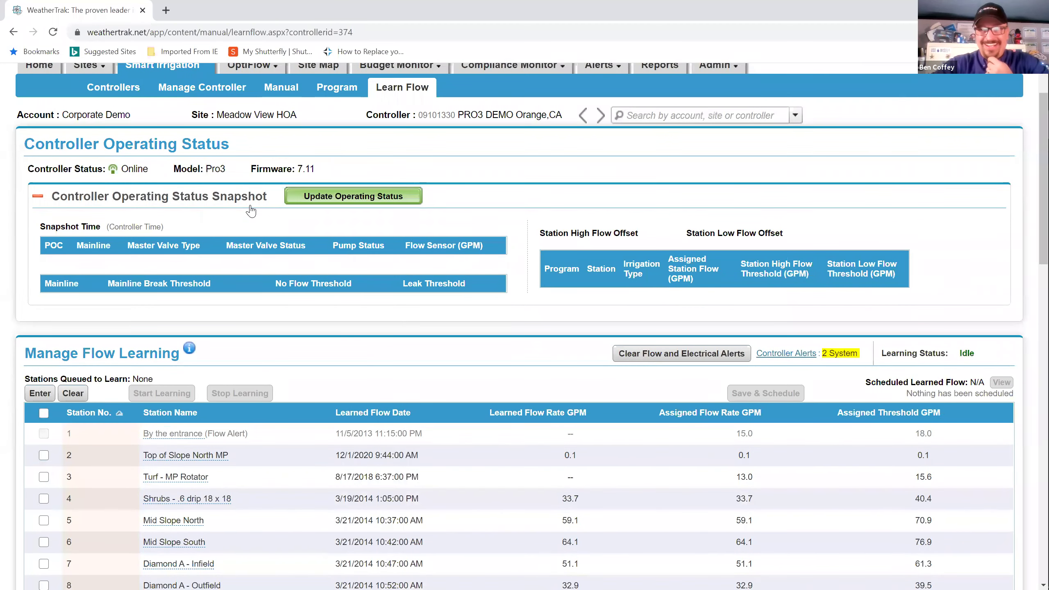
scroll(251, 211, "down", 1)
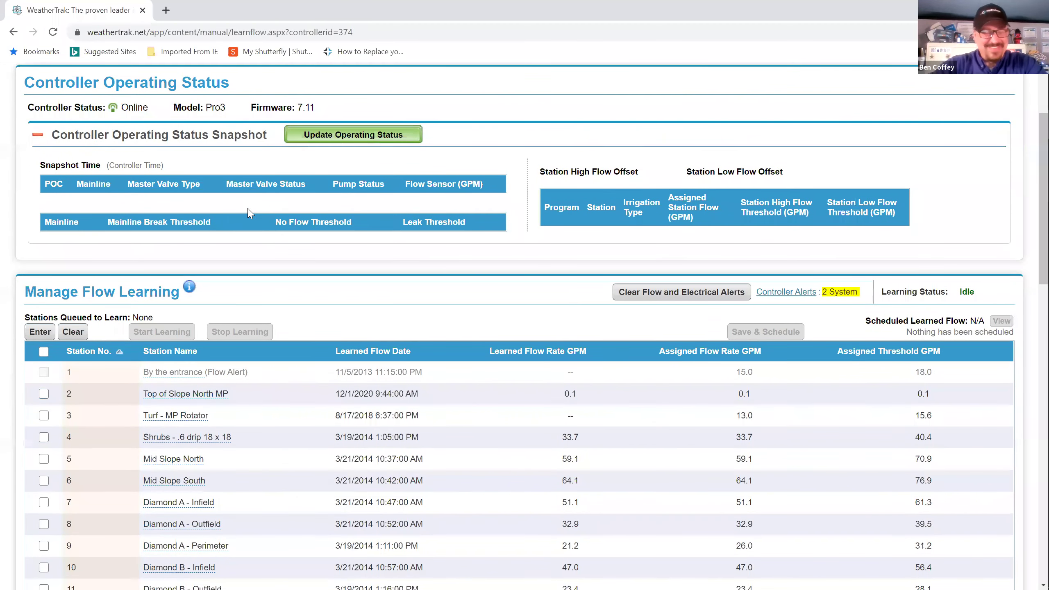
scroll(251, 213, "up", 2)
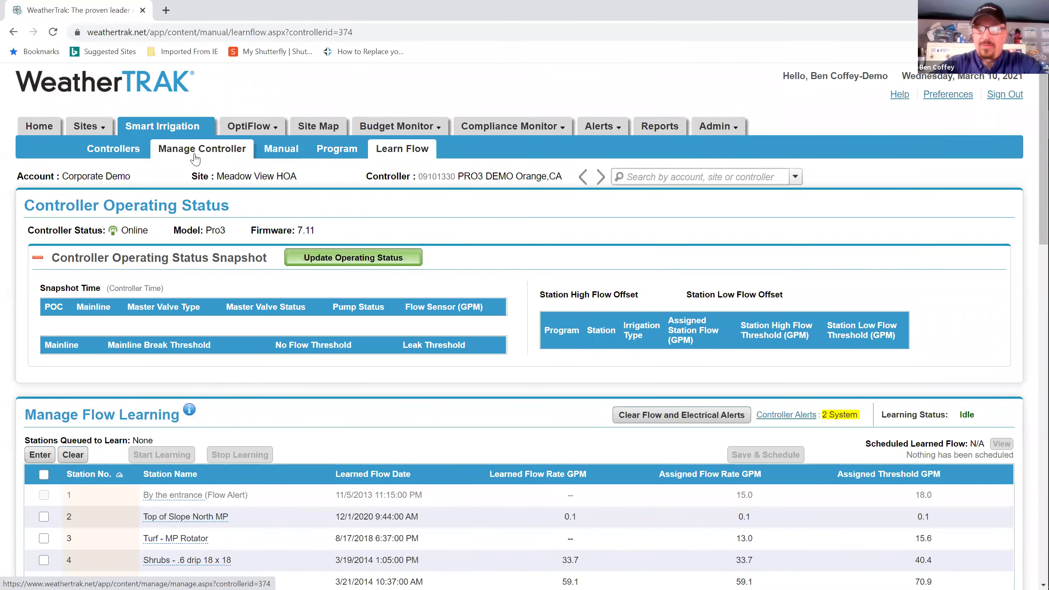
scroll(196, 165, "down", 2)
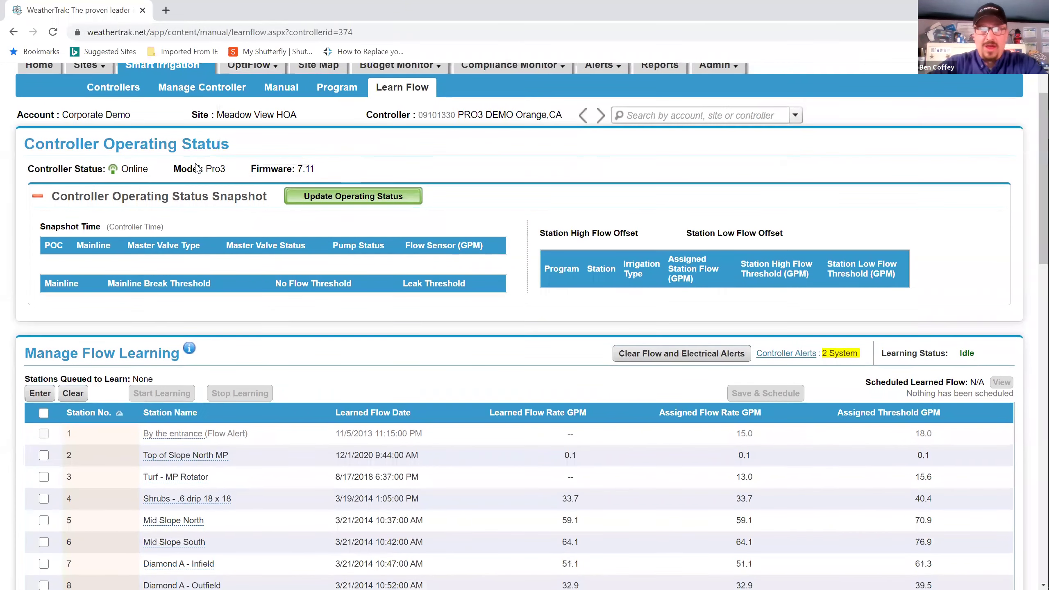
scroll(197, 167, "up", 2)
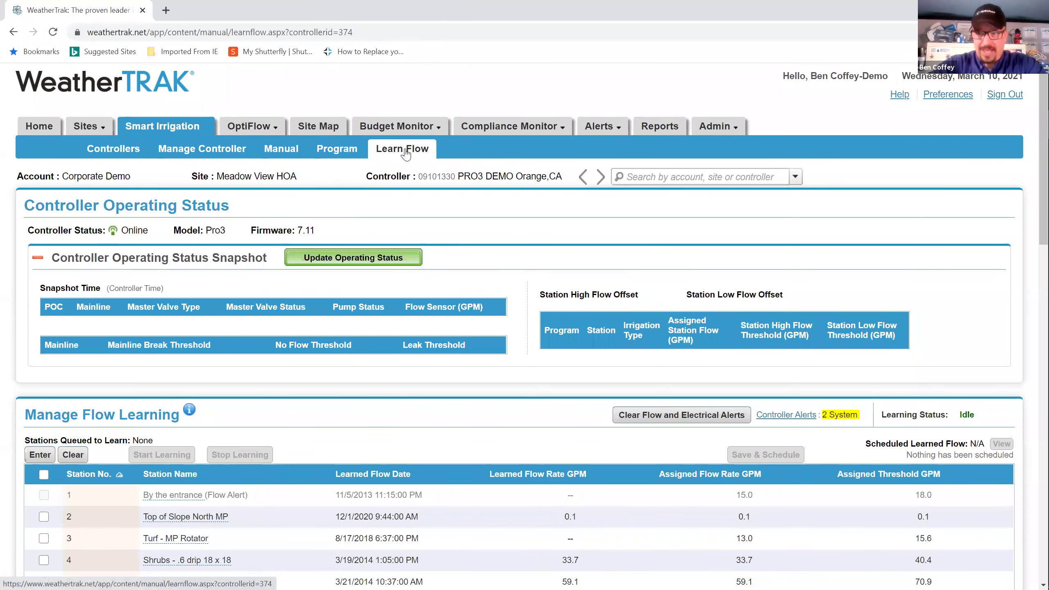
scroll(392, 177, "down", 5)
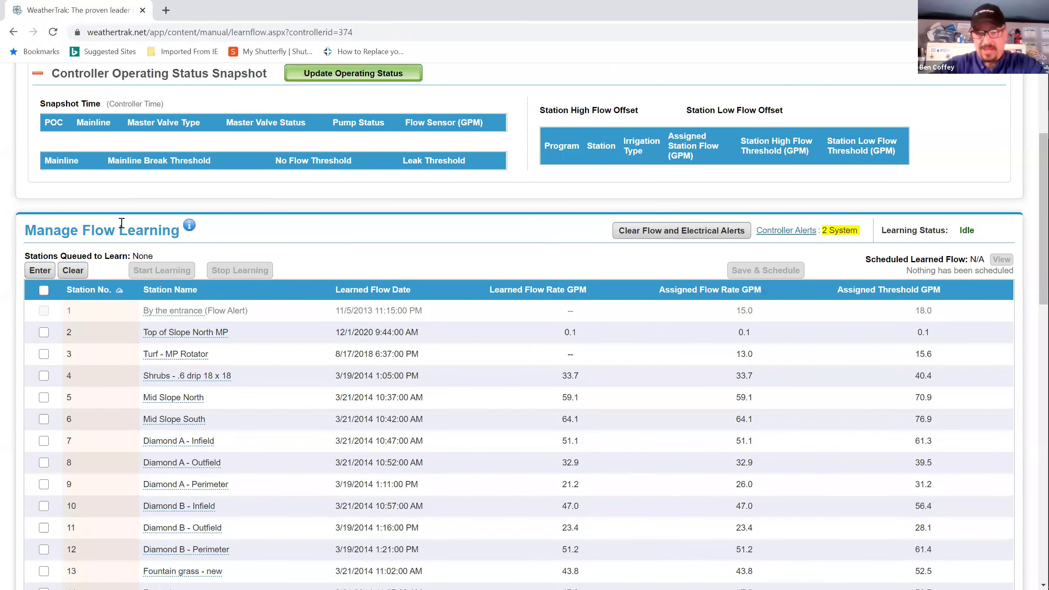
Tick stations 2 and 3 for flow learning and clear the controller's flow and electrical alerts.
scroll(119, 224, "down", 1)
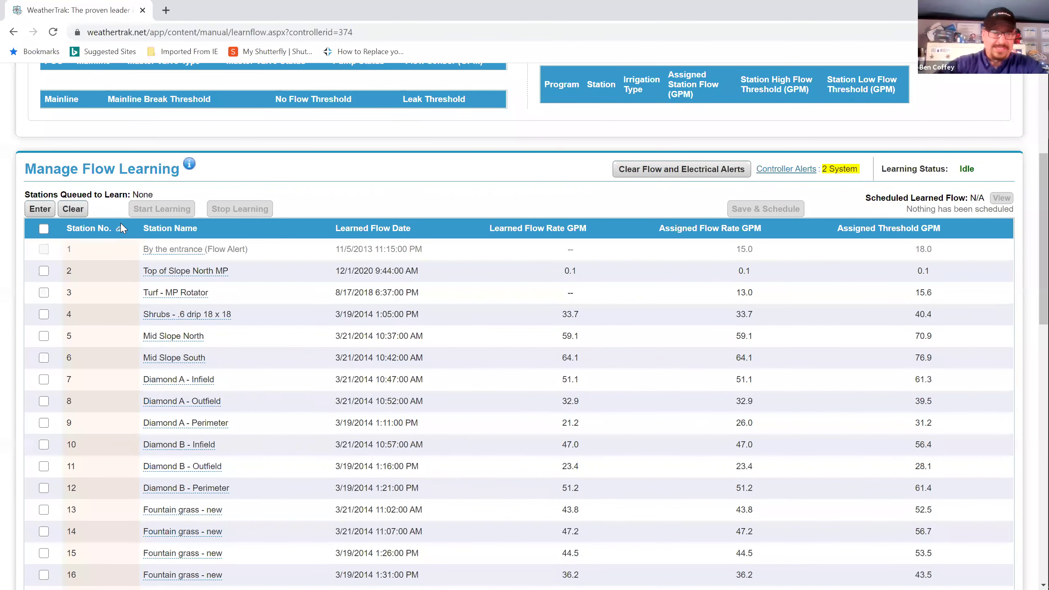
left_click(44, 271)
left_click(44, 293)
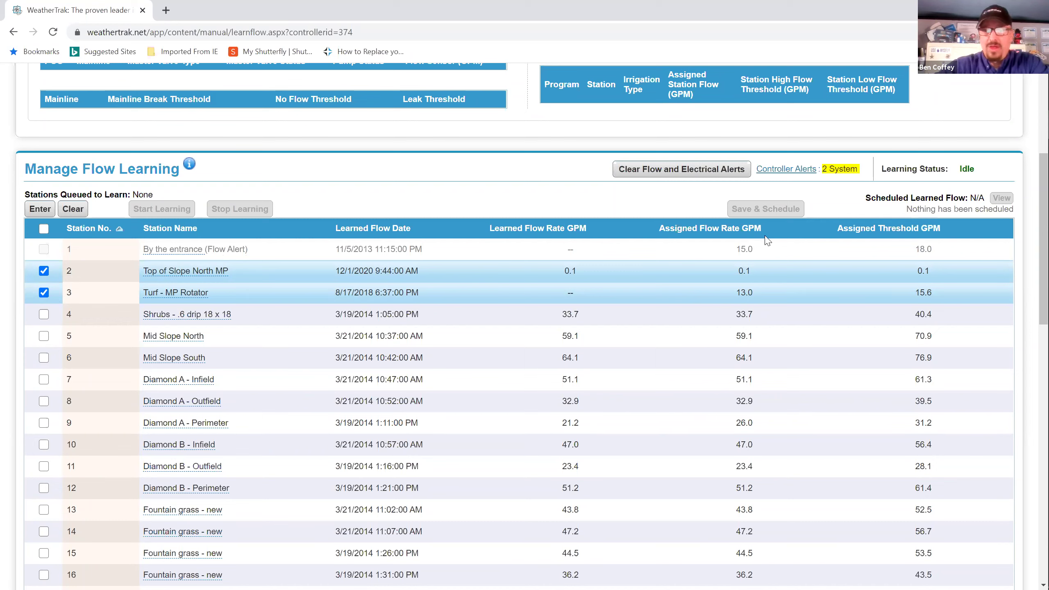
left_click(733, 177)
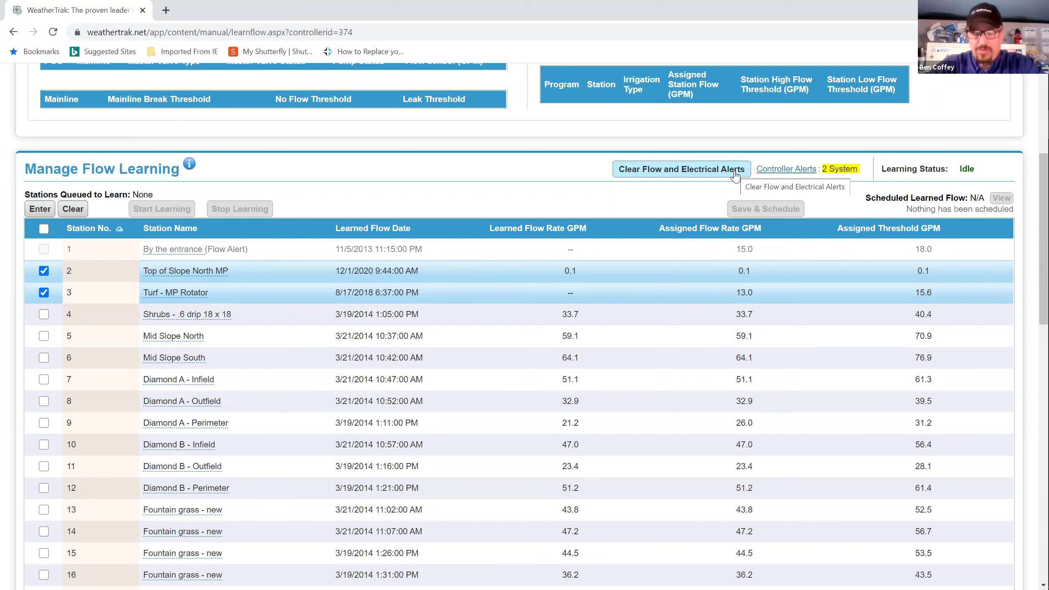
Toggle the select-all checkbox on and off twice, leaving every station unmarked.
left_click(43, 229)
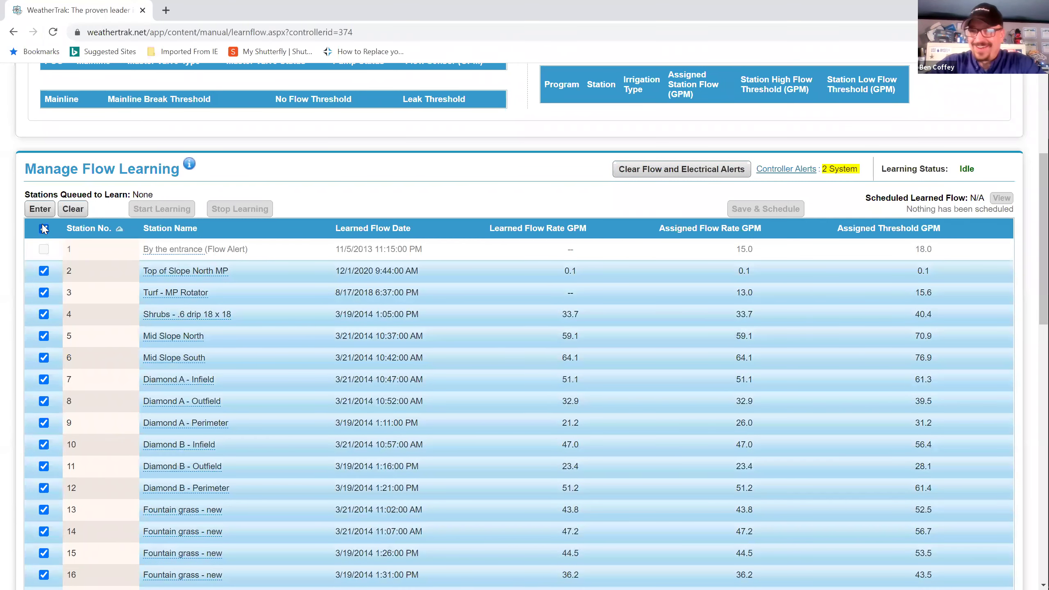
left_click(44, 229)
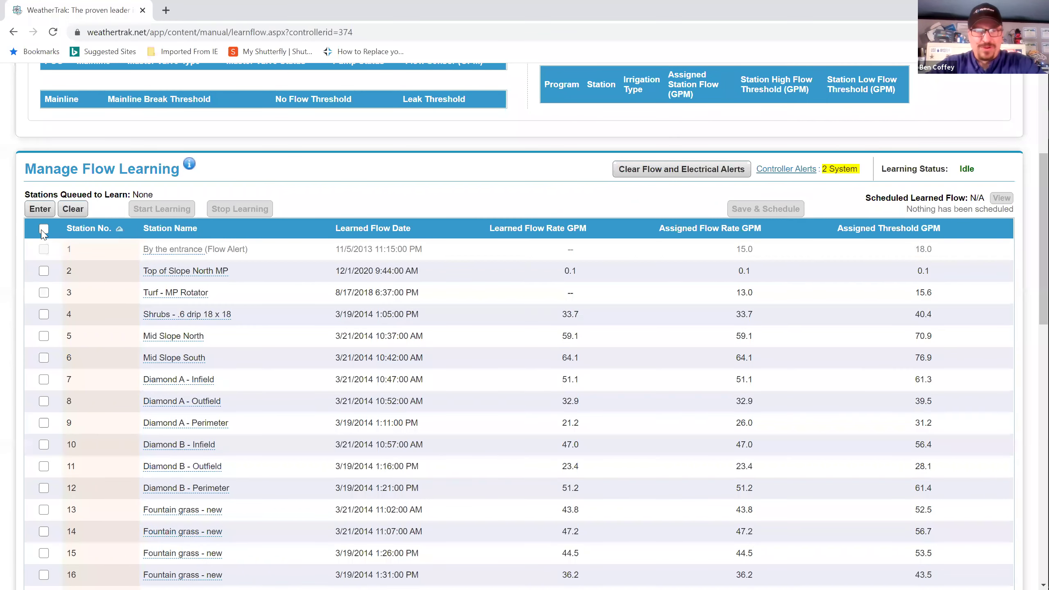
left_click(43, 230)
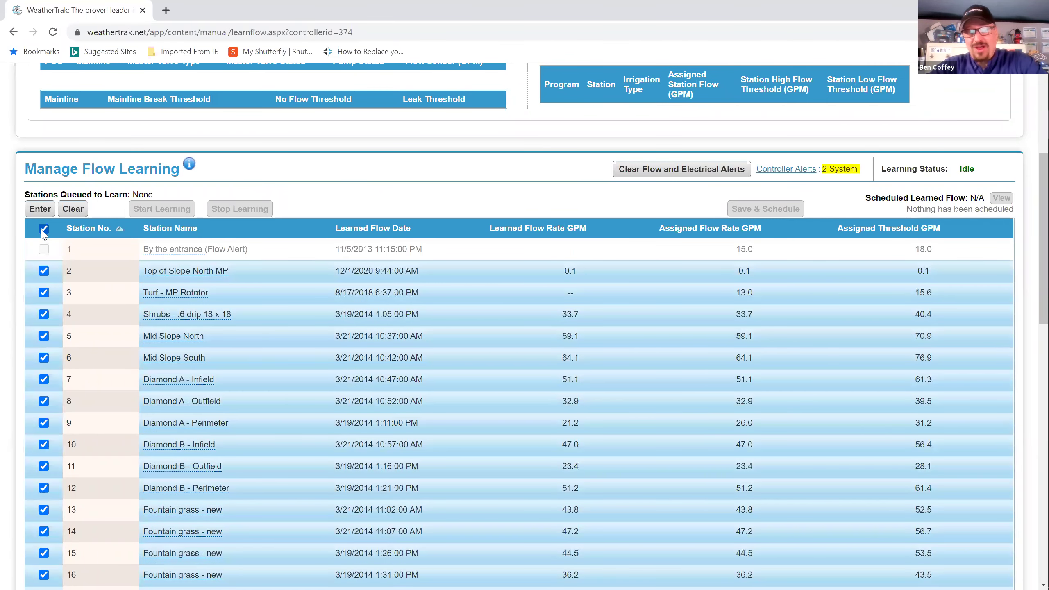
left_click(44, 230)
Tick stations 3, 4 and 5 for flow learning, leaving station 2 unticked.
left_click(44, 271)
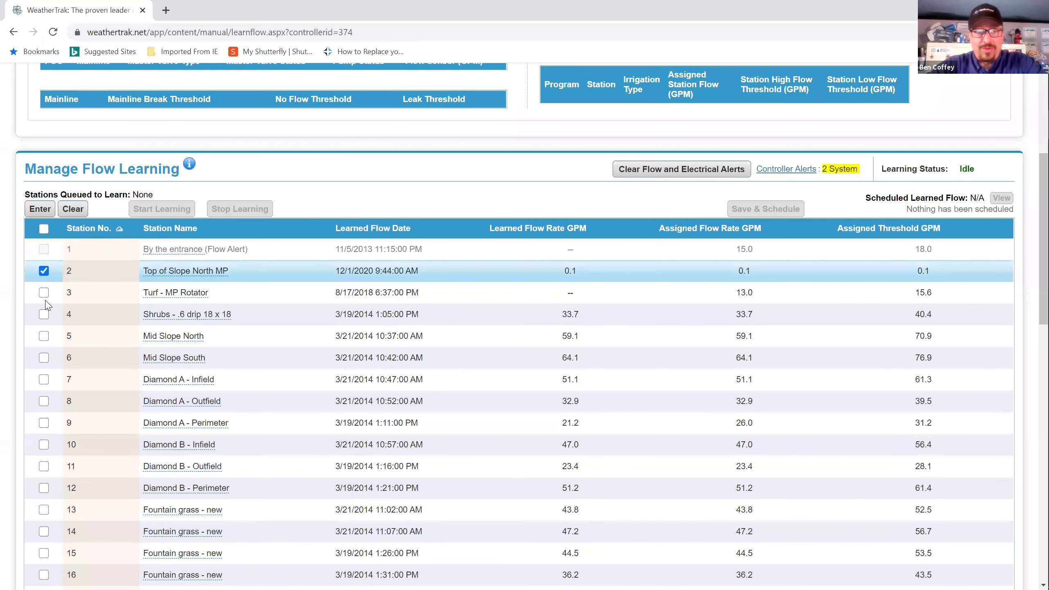
left_click(44, 292)
left_click(44, 314)
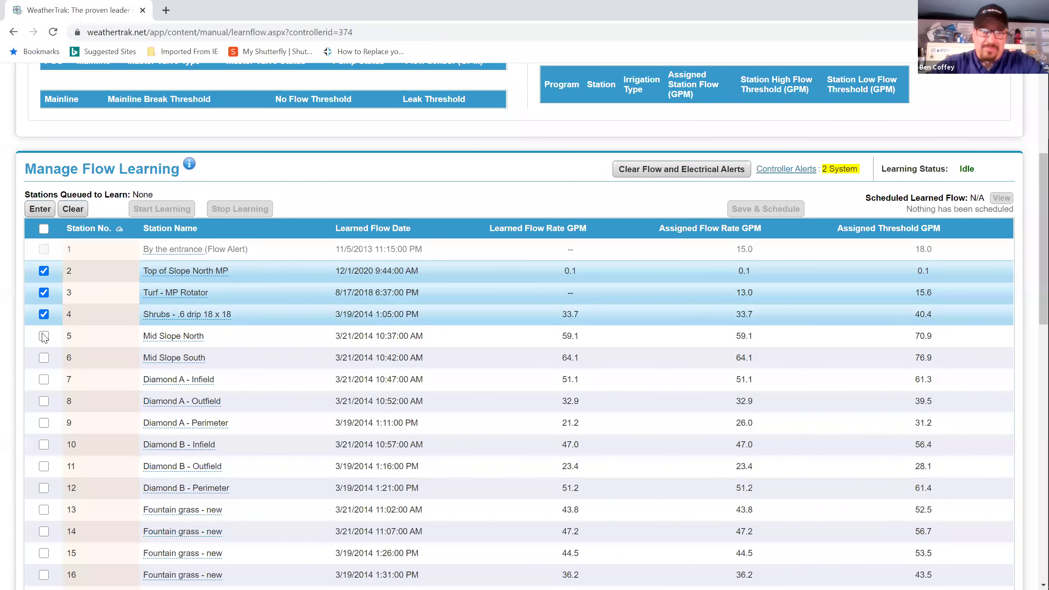
left_click(44, 336)
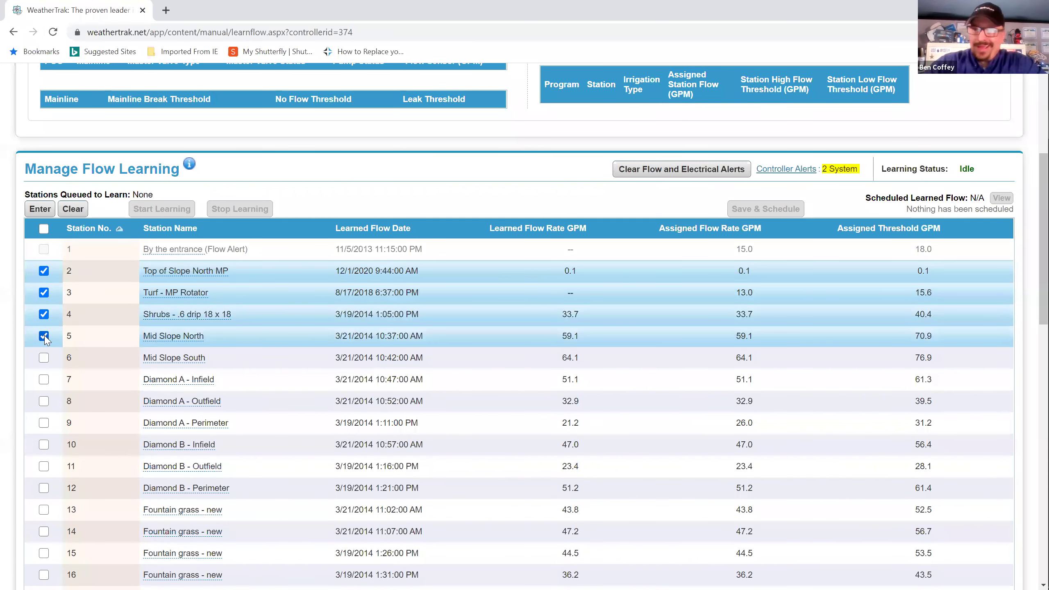
left_click(45, 271)
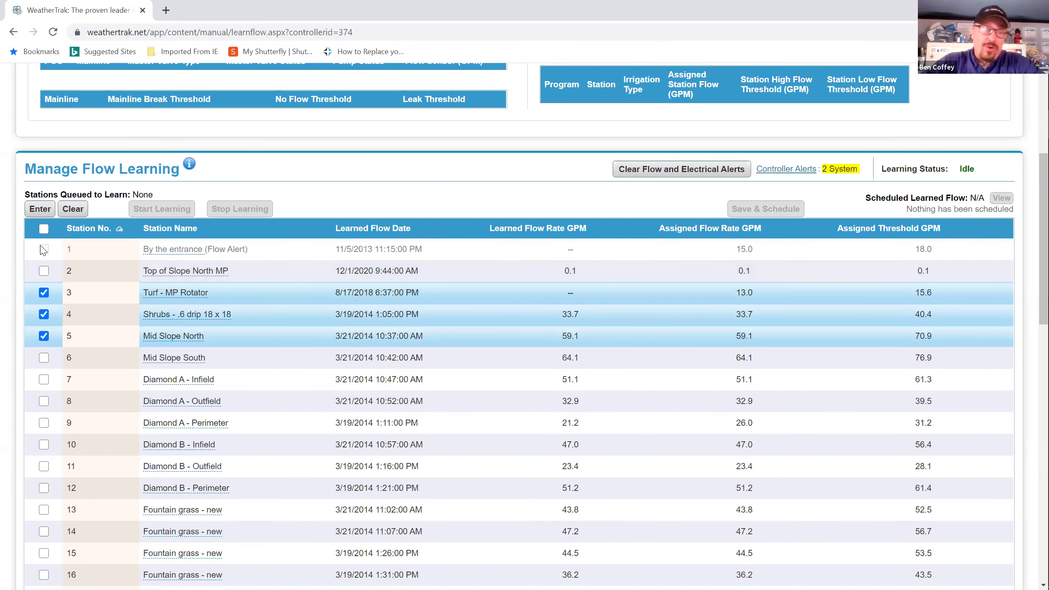
Select all stations and queue them for learning: stations 2–40 except 19, 21, 25, plus 47.
left_click(44, 229)
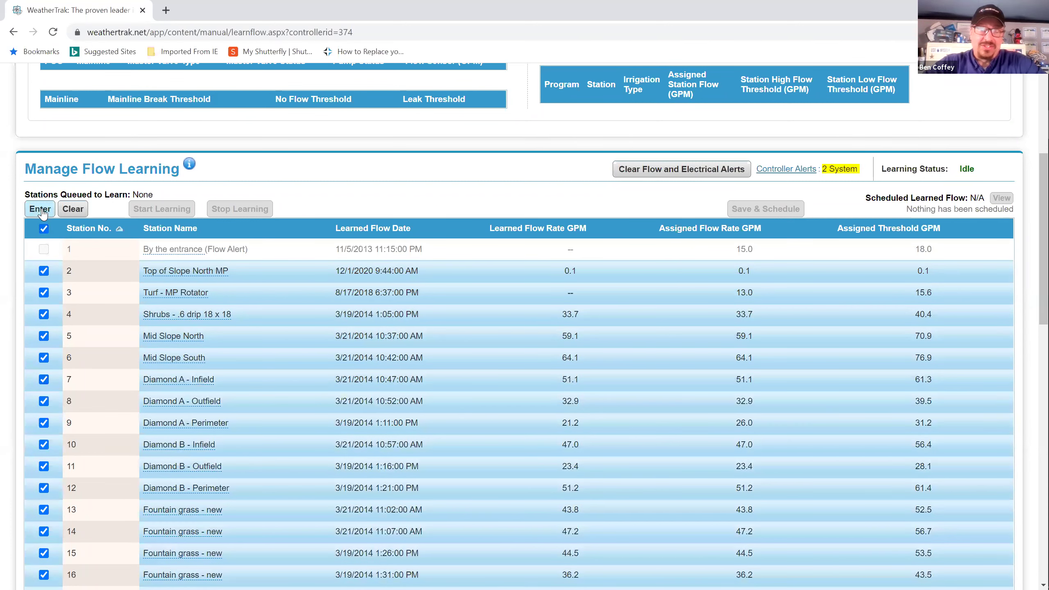
left_click(41, 211)
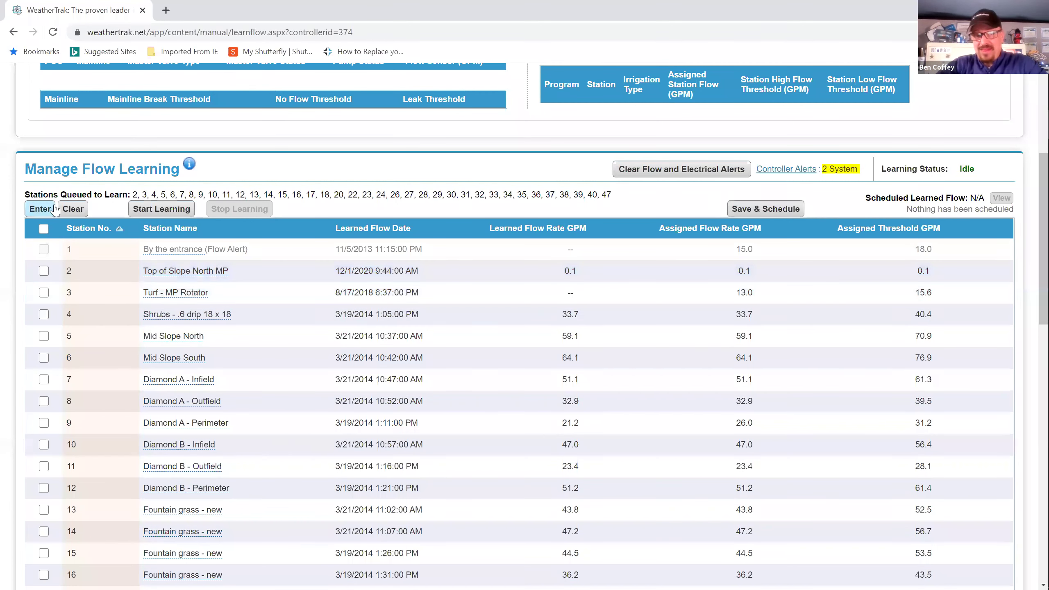
left_click_drag(25, 194, 119, 195)
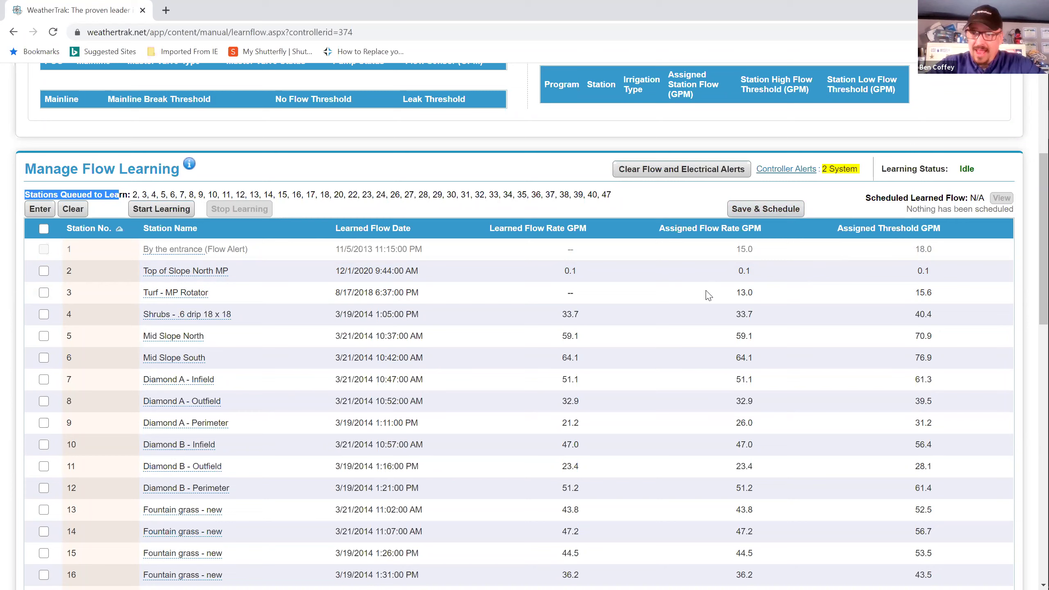
left_click(161, 216)
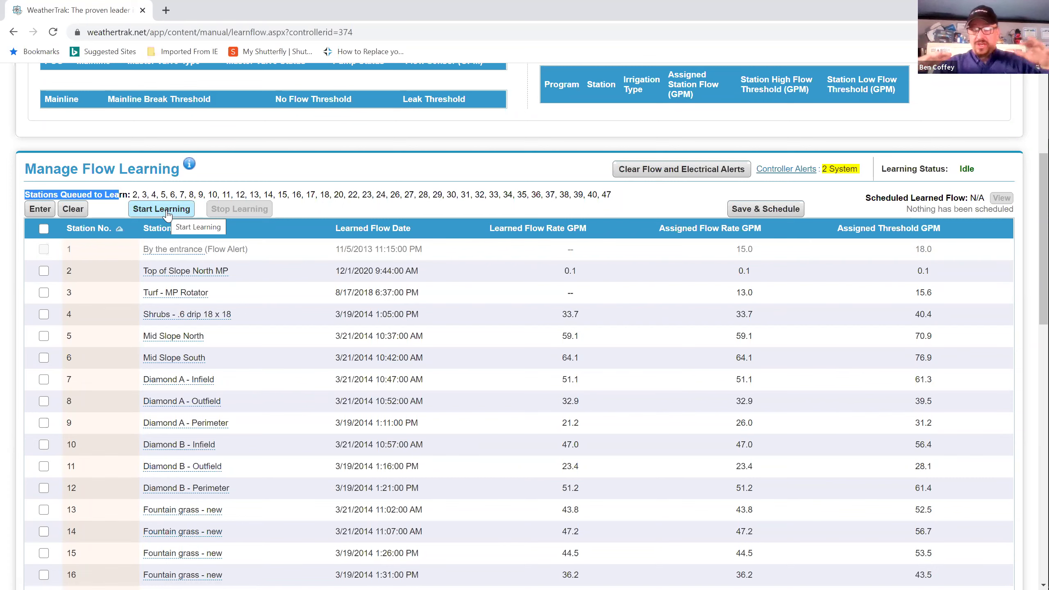
scroll(167, 214, "up", 5)
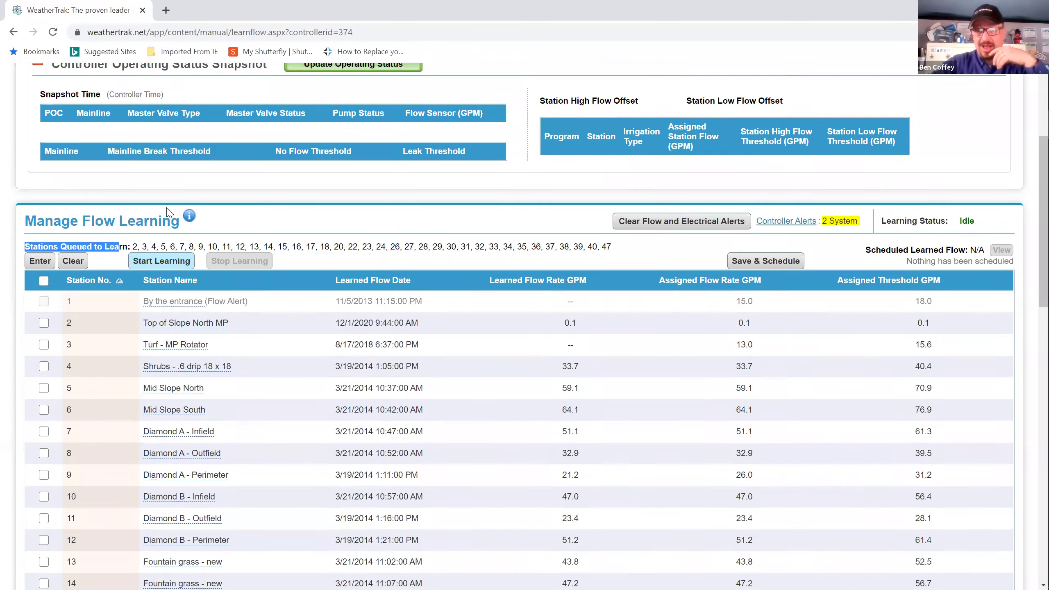
left_click(383, 202)
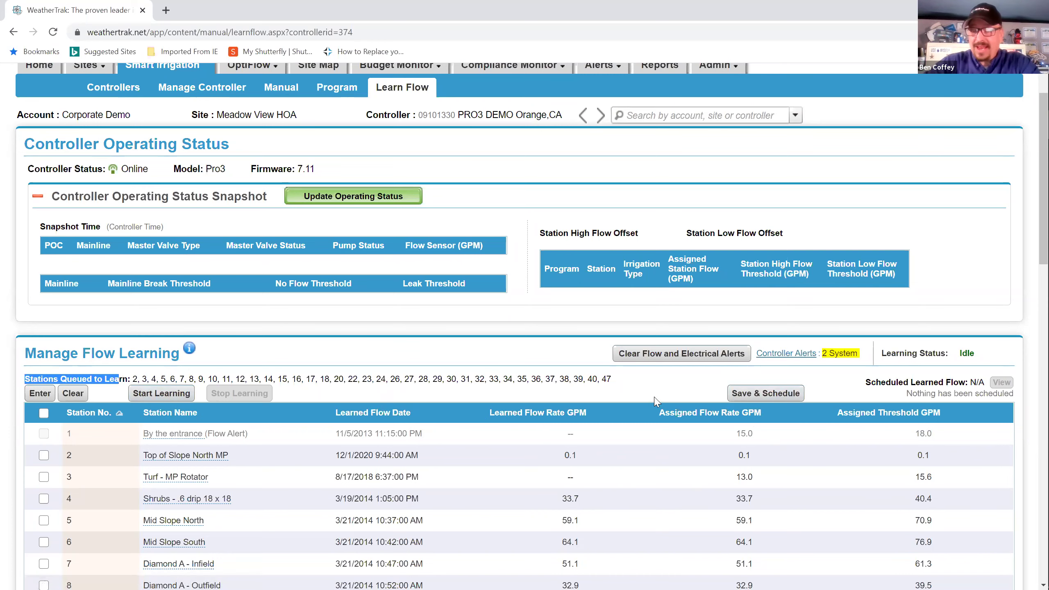
Schedule the learned flow for the queued stations with start date March 10, 2021 and 10:00 PM.
left_click(737, 397)
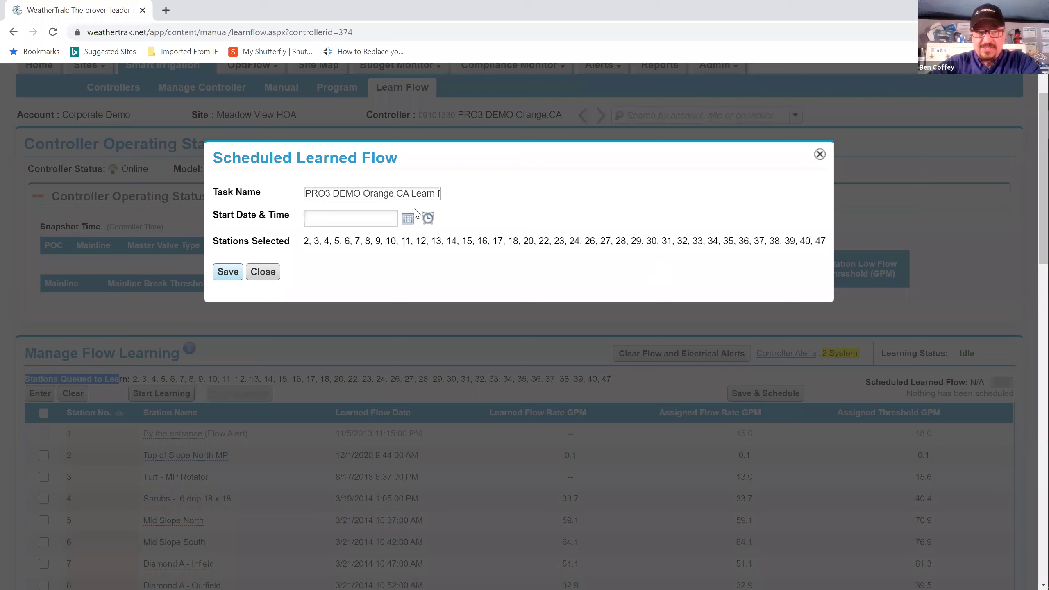
left_click(351, 193)
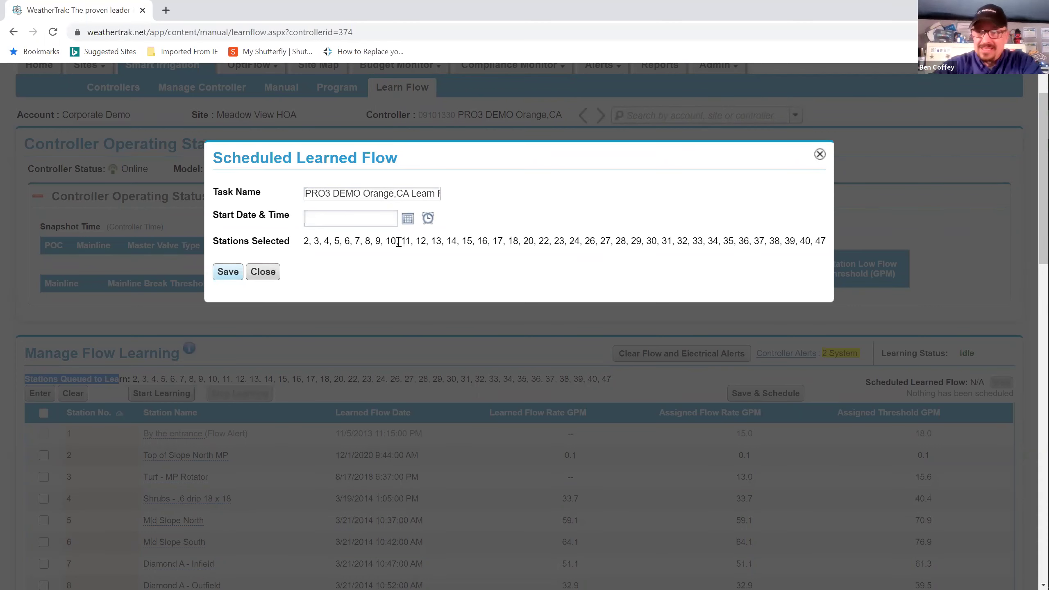
left_click(409, 224)
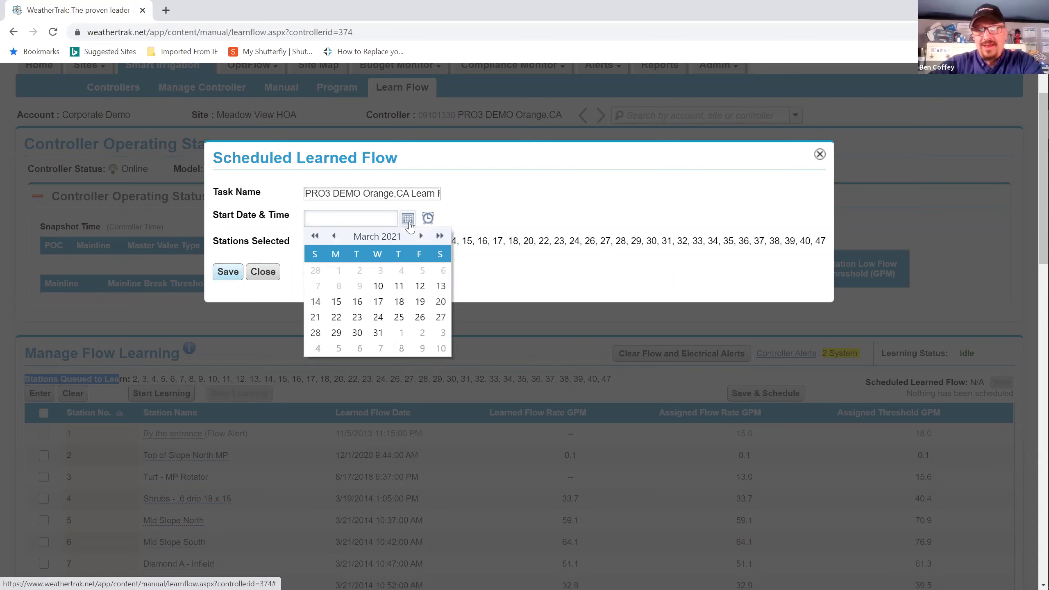
left_click(379, 287)
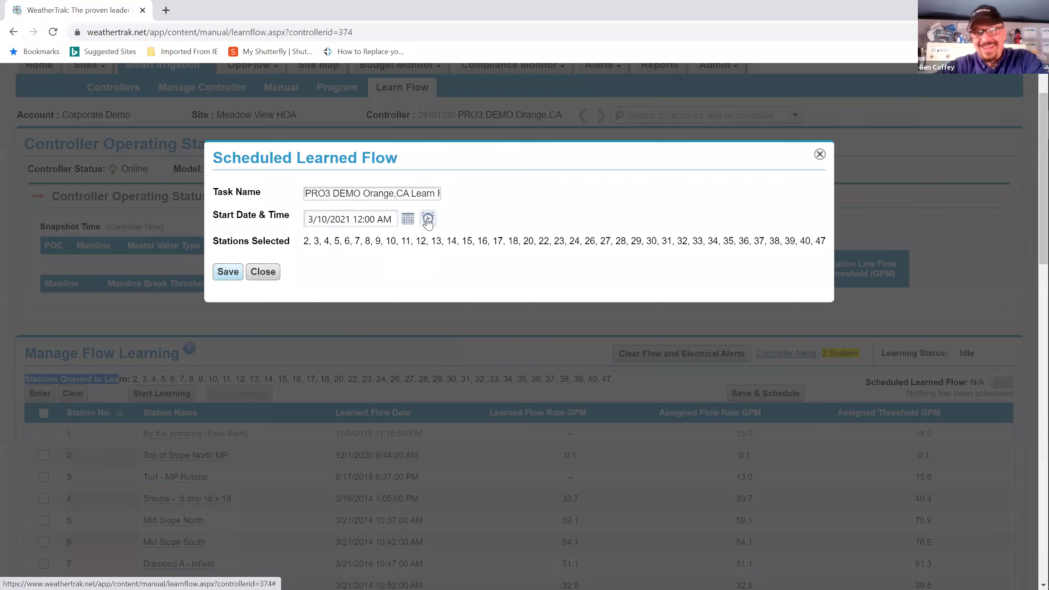
left_click(428, 219)
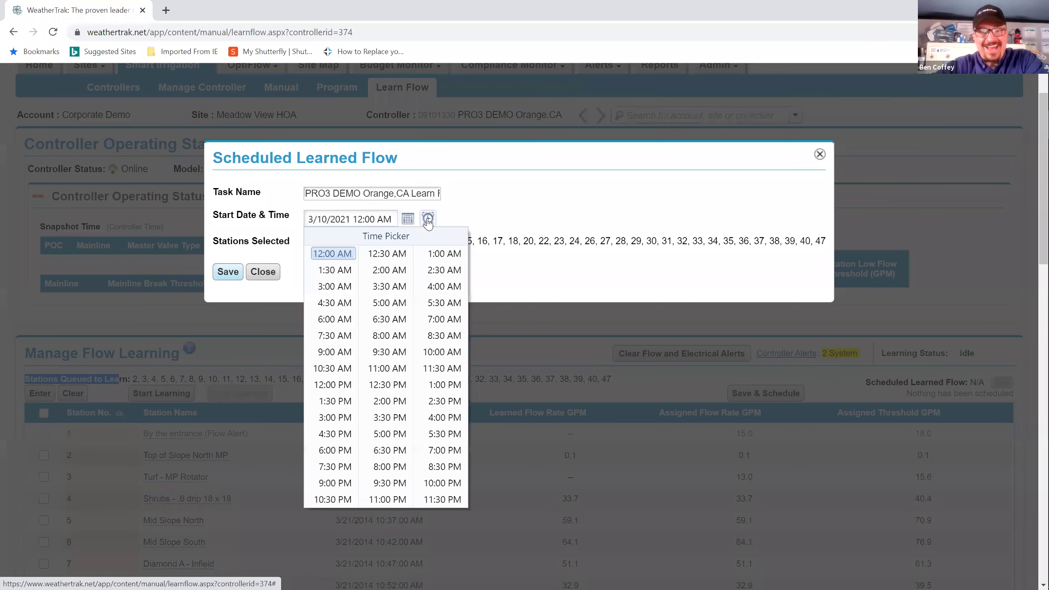
left_click(435, 489)
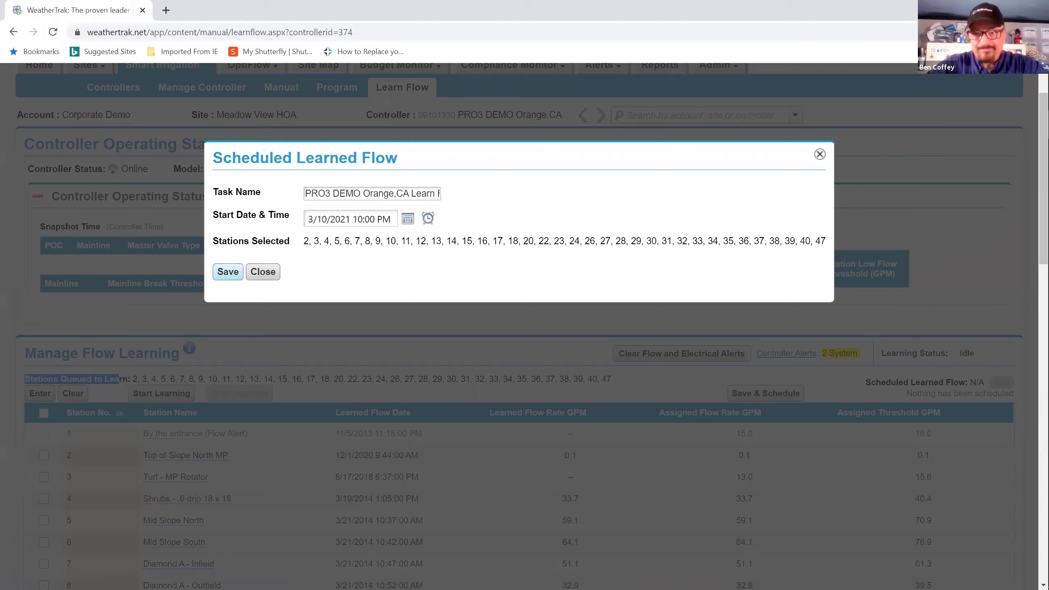
mouse_move(1044, 289)
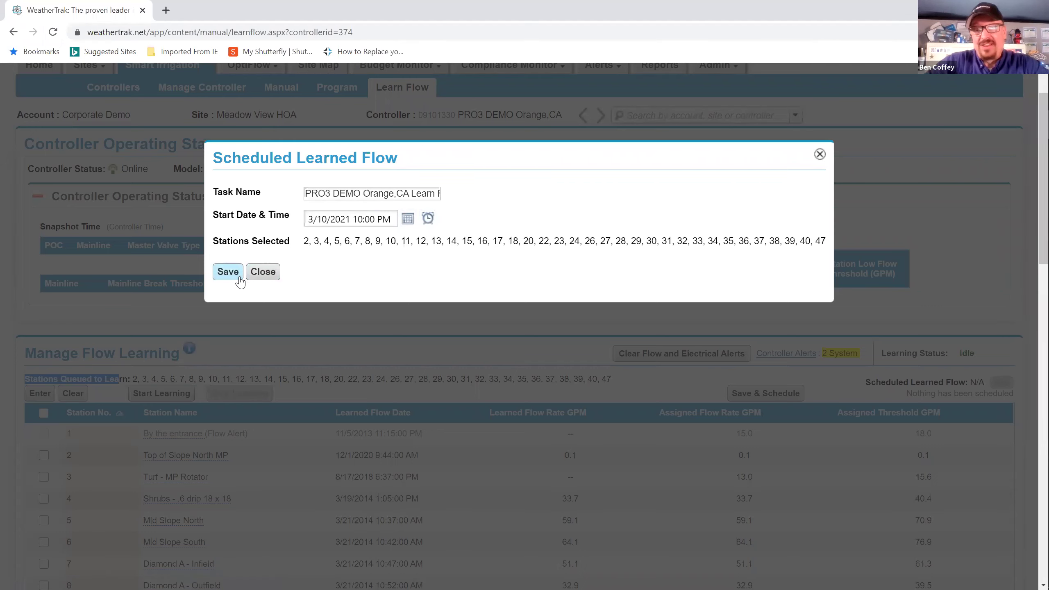
Save the schedule and review the PRO3 DEMO Orange,CA run set for 3/10/2021 10:00 PM.
left_click(227, 272)
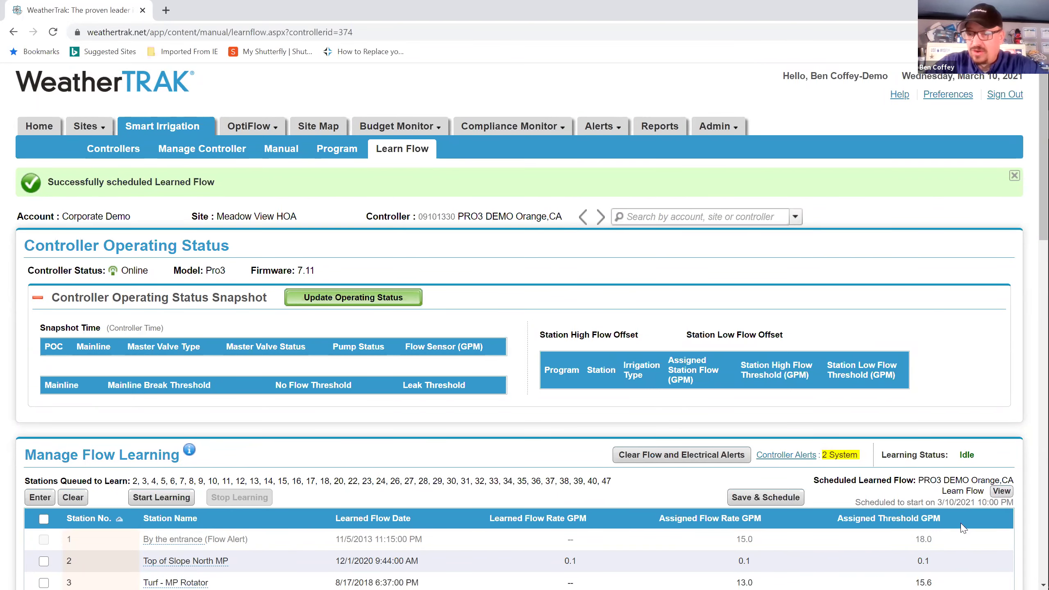
left_click(1002, 492)
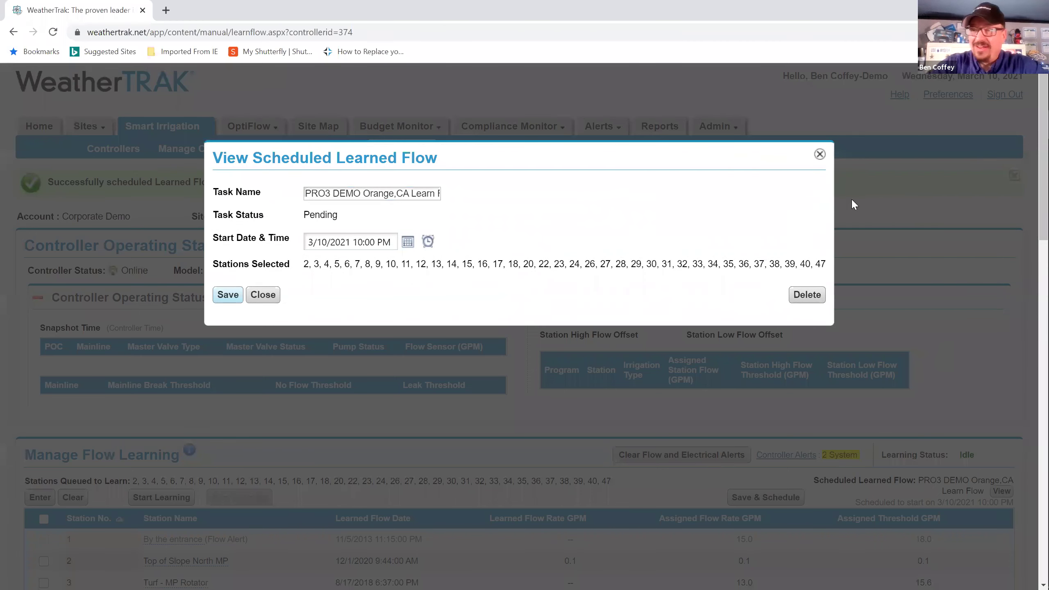
left_click(819, 155)
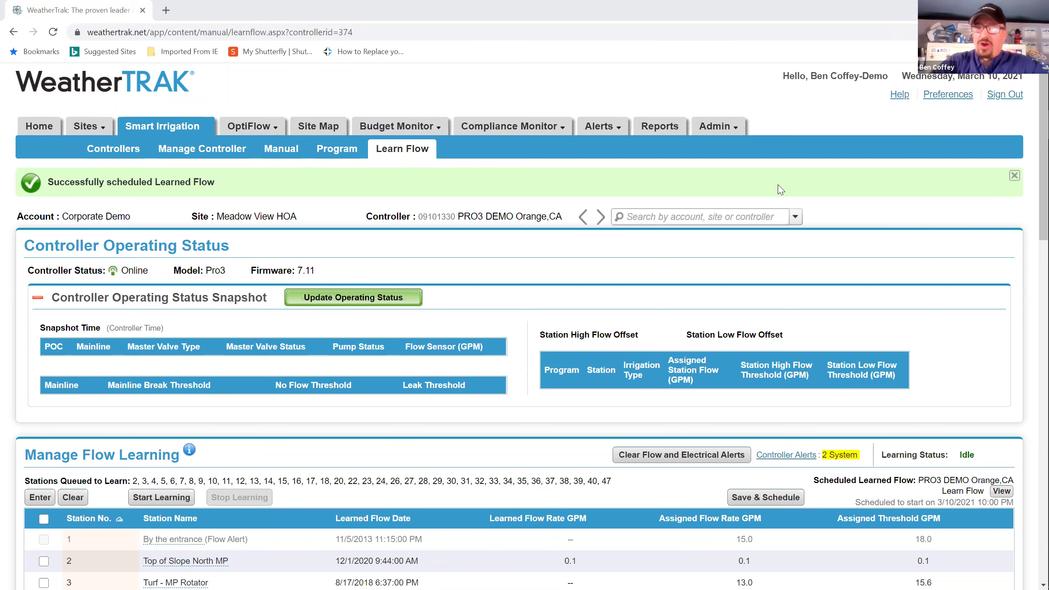
mouse_move(602, 122)
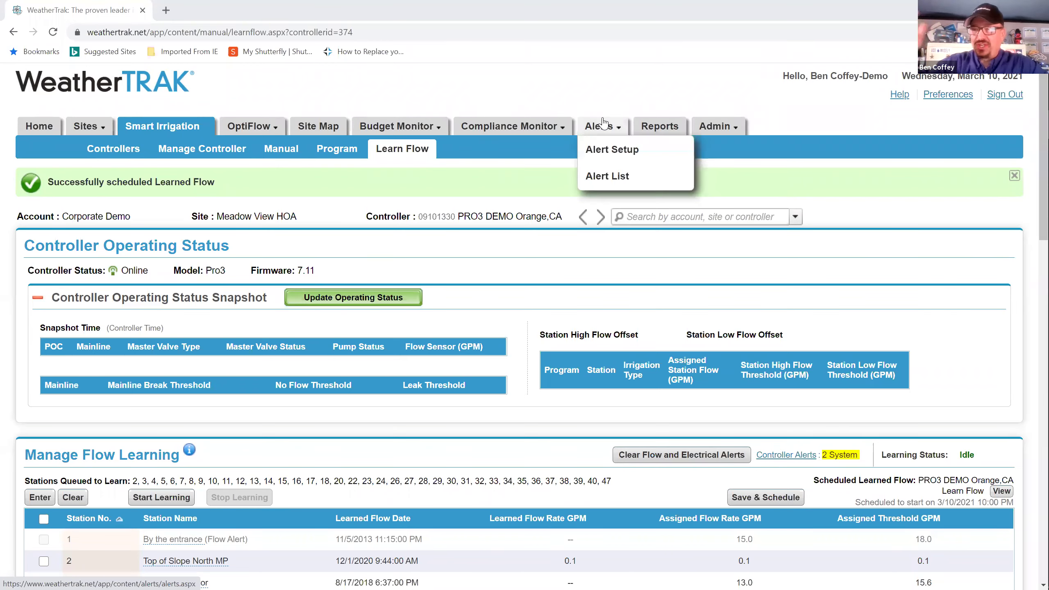